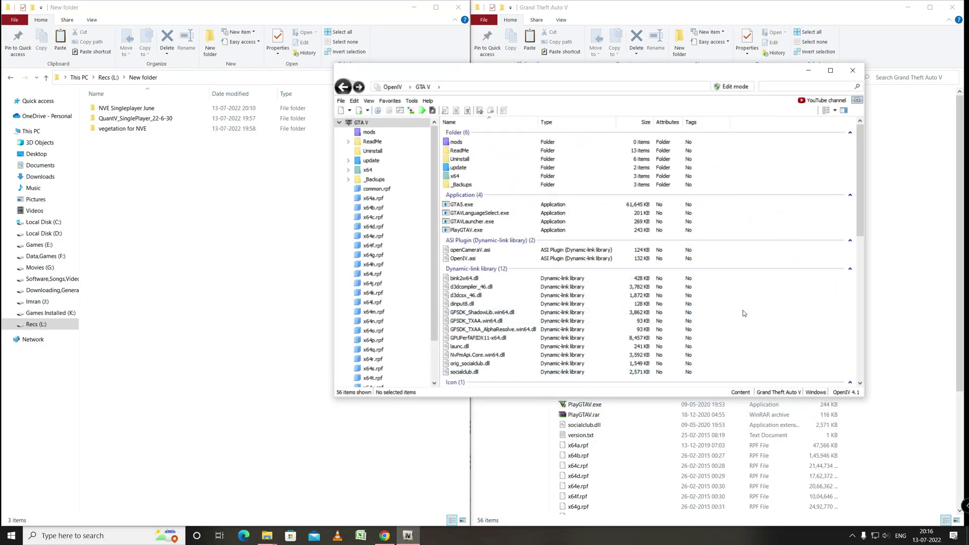
{"action": "left_click_drag", "start_coordinate": [541, 66], "coordinate": [524, 153]}
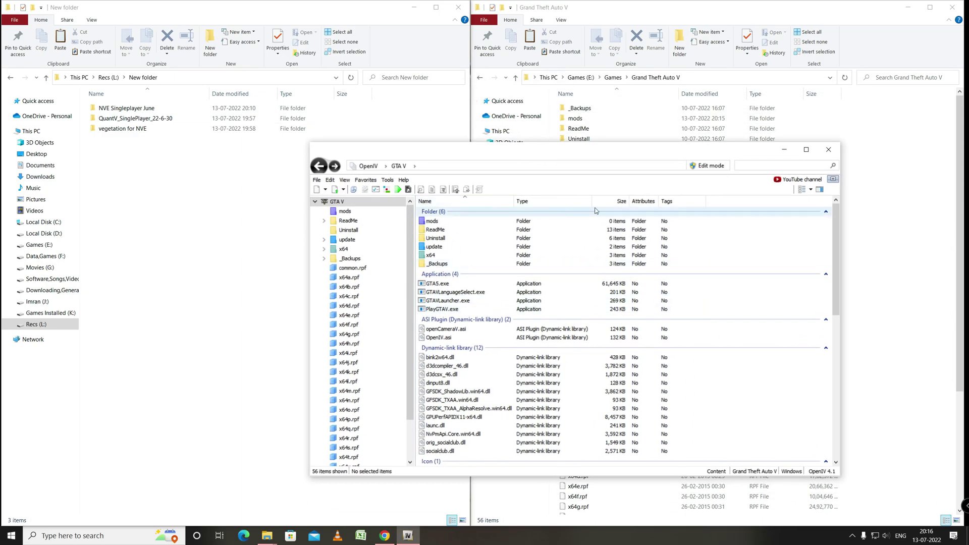
{"action": "left_click", "coordinate": [152, 216]}
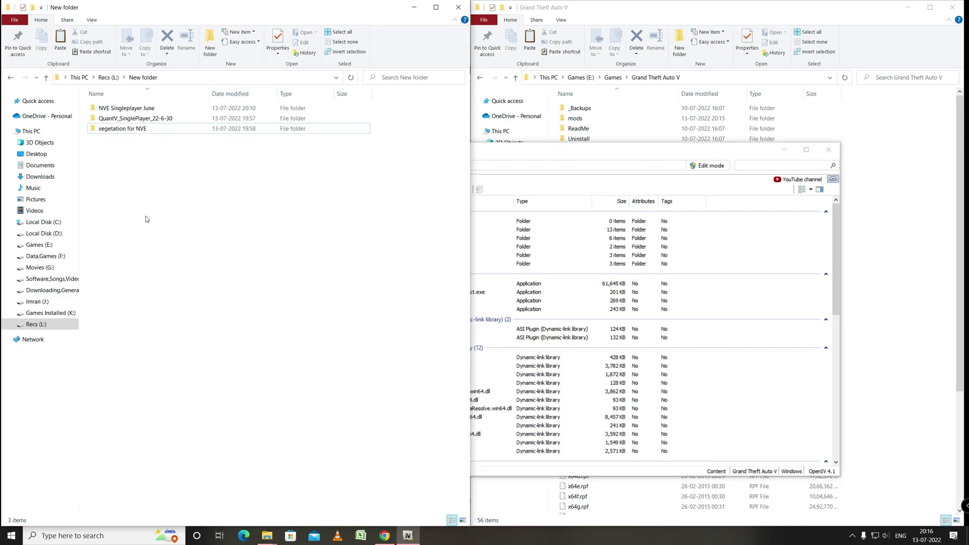
{"action": "left_click", "coordinate": [148, 110]}
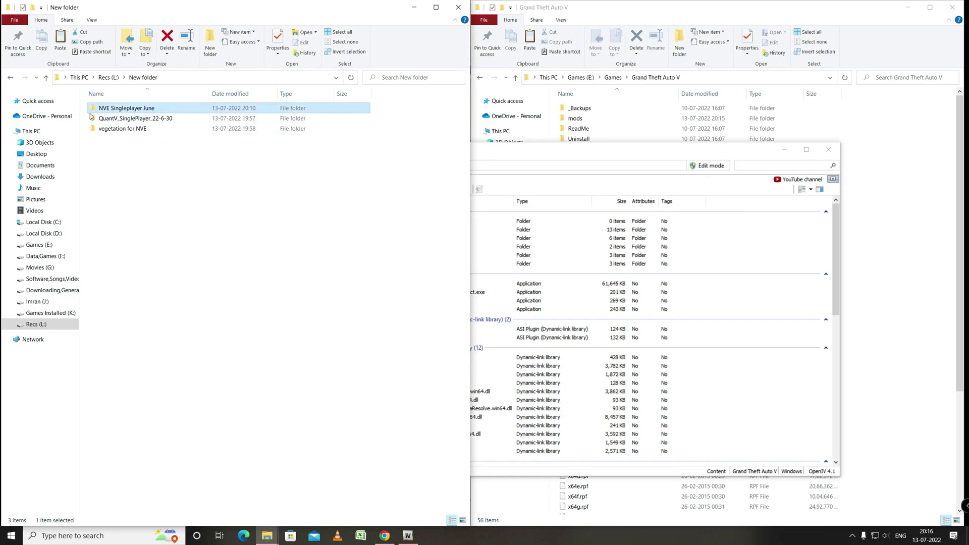
{"action": "left_click_drag", "start_coordinate": [163, 111], "coordinate": [101, 122]}
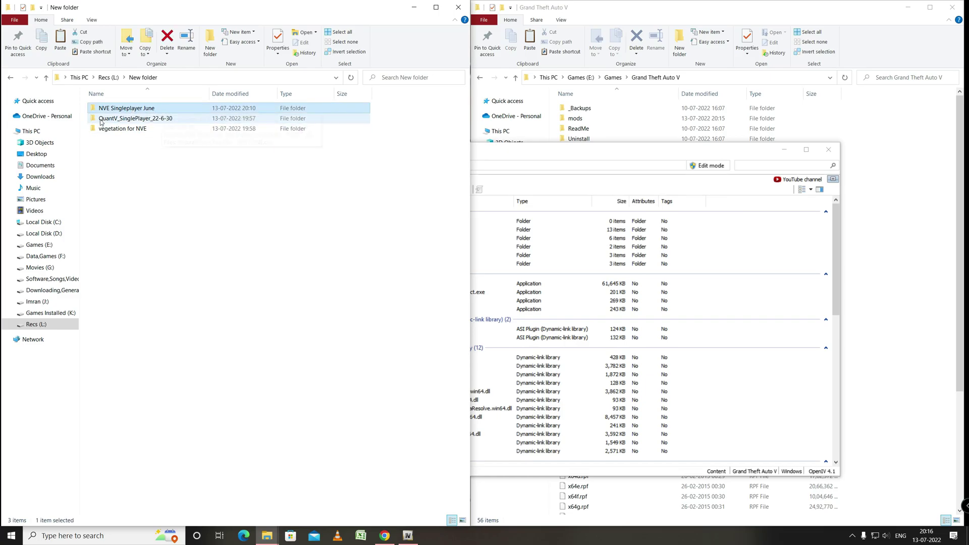
{"action": "left_click_drag", "start_coordinate": [162, 124], "coordinate": [136, 154]}
{"action": "left_click", "coordinate": [254, 196]}
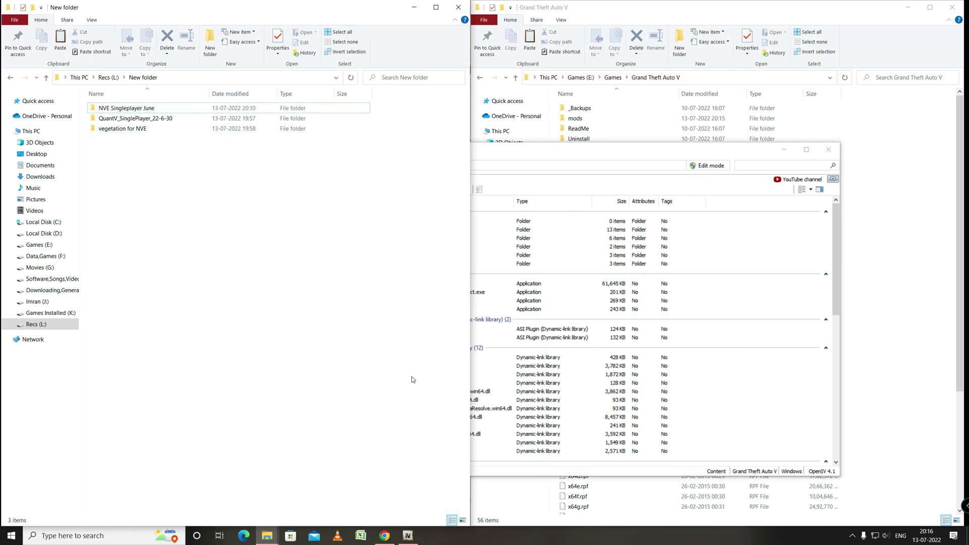
Load QuantV_Install.oiv from the _Install folder of QuantV_SinglePlayer_22-6-30 into OpenIV's Package Installer
{"action": "left_click", "coordinate": [618, 155]}
{"action": "left_click_drag", "start_coordinate": [510, 163], "coordinate": [553, 109]}
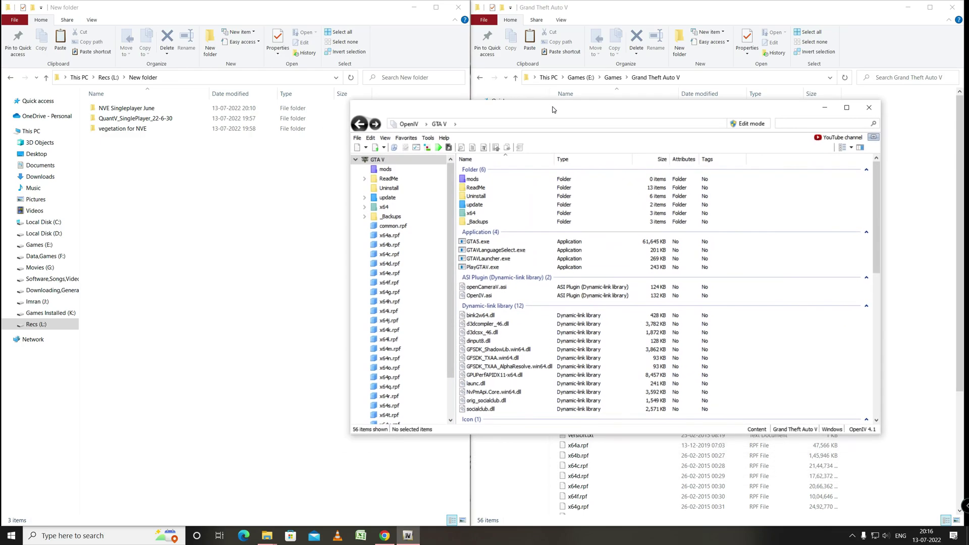
{"action": "left_click", "coordinate": [427, 138]}
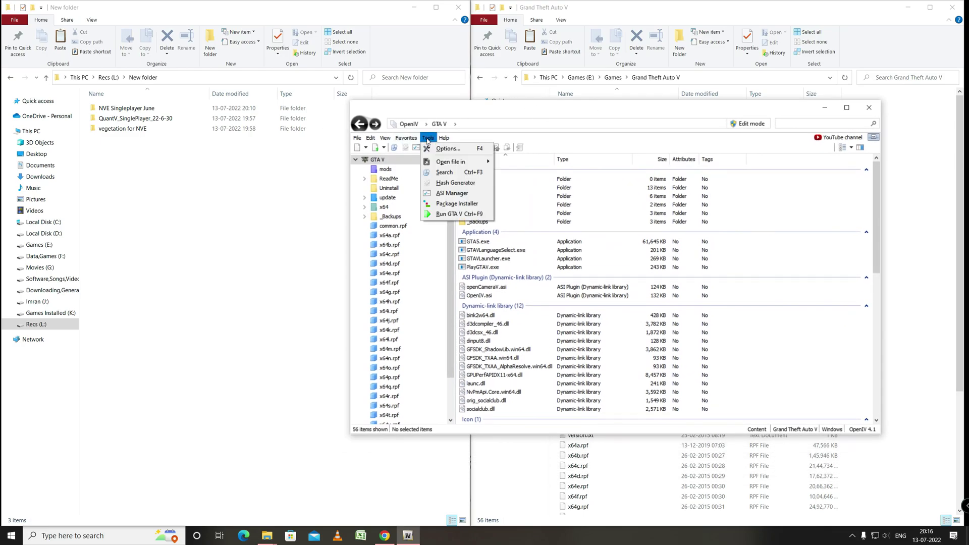
{"action": "left_click", "coordinate": [456, 203]}
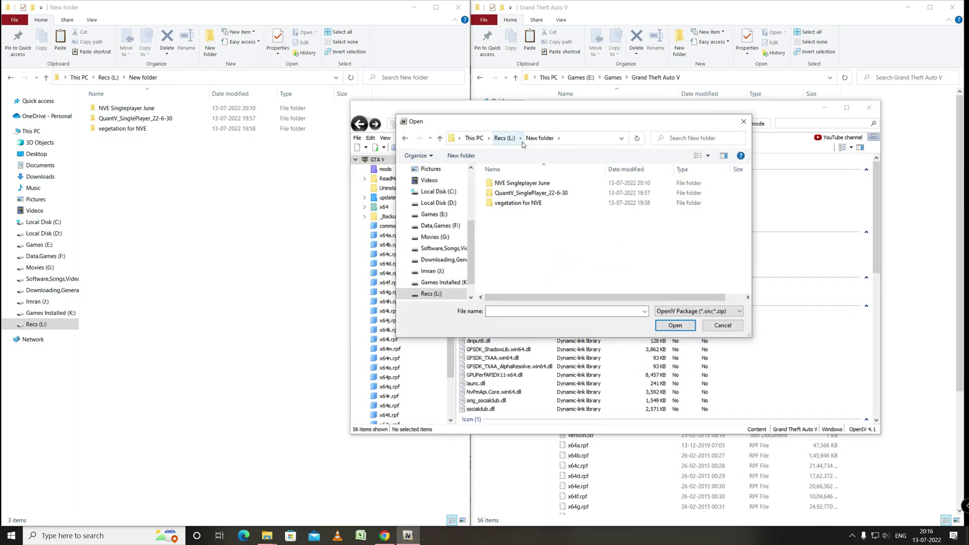
{"action": "left_click", "coordinate": [544, 198]}
{"action": "double_click", "coordinate": [548, 197]}
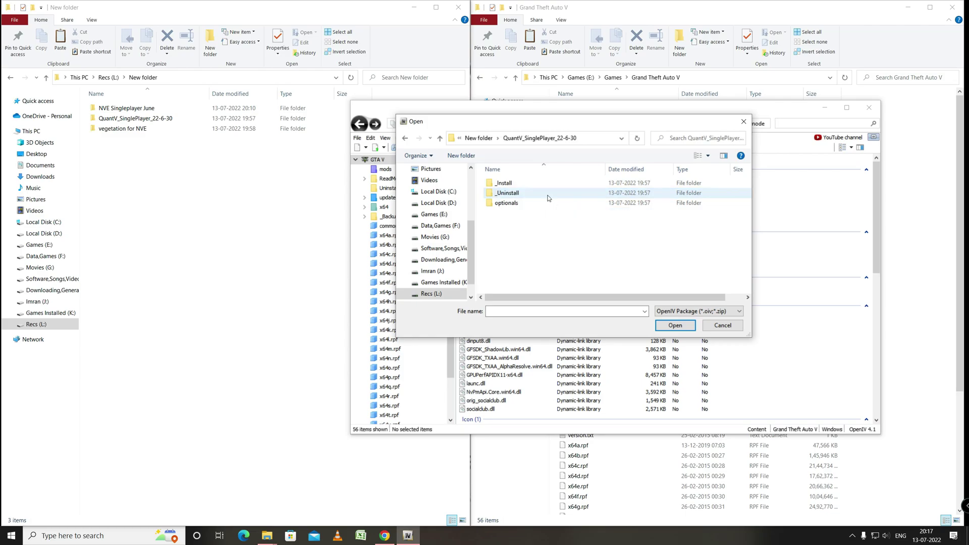
{"action": "double_click", "coordinate": [516, 182]}
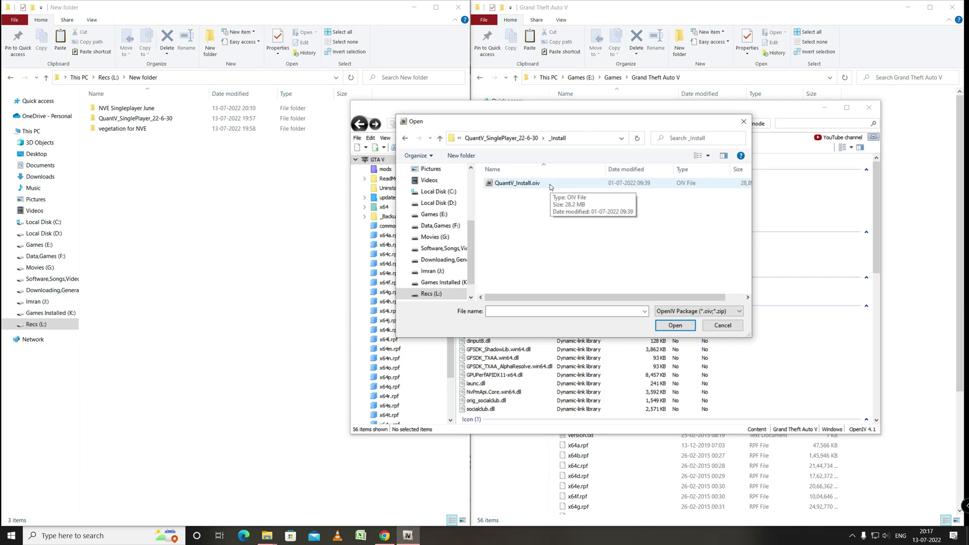
{"action": "double_click", "coordinate": [550, 185]}
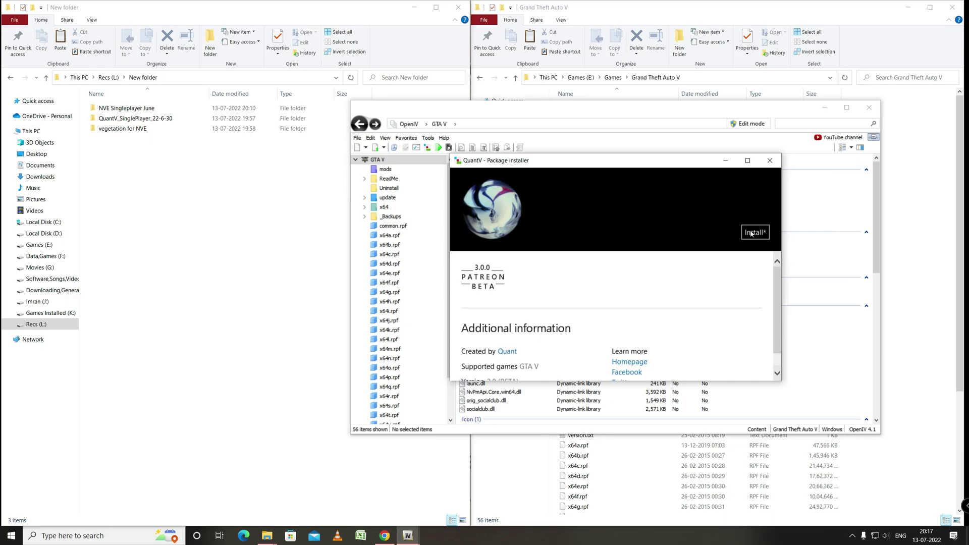
Install the QuantV package into the "mods" folder, confirm the installation and close the installer when it finishes
{"action": "left_click", "coordinate": [754, 232]}
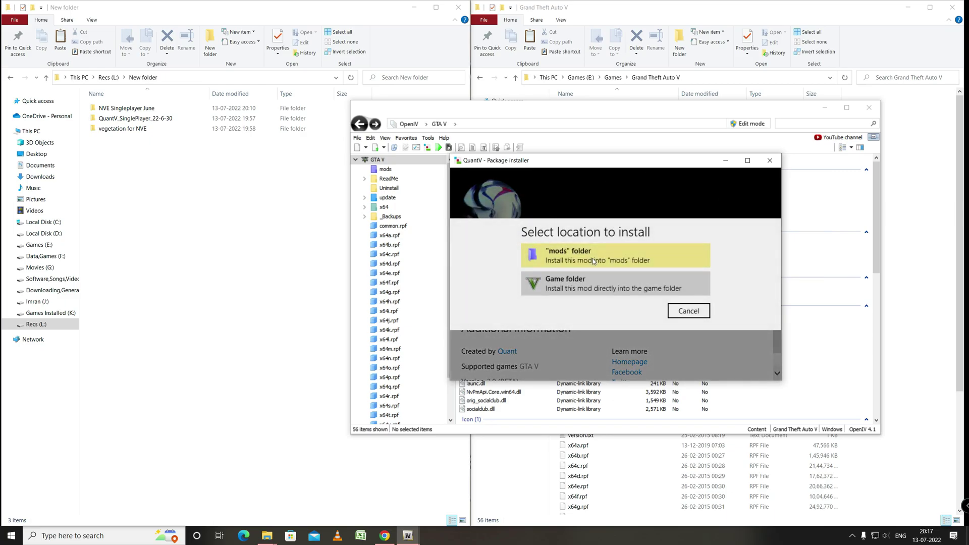
{"action": "left_click", "coordinate": [592, 259]}
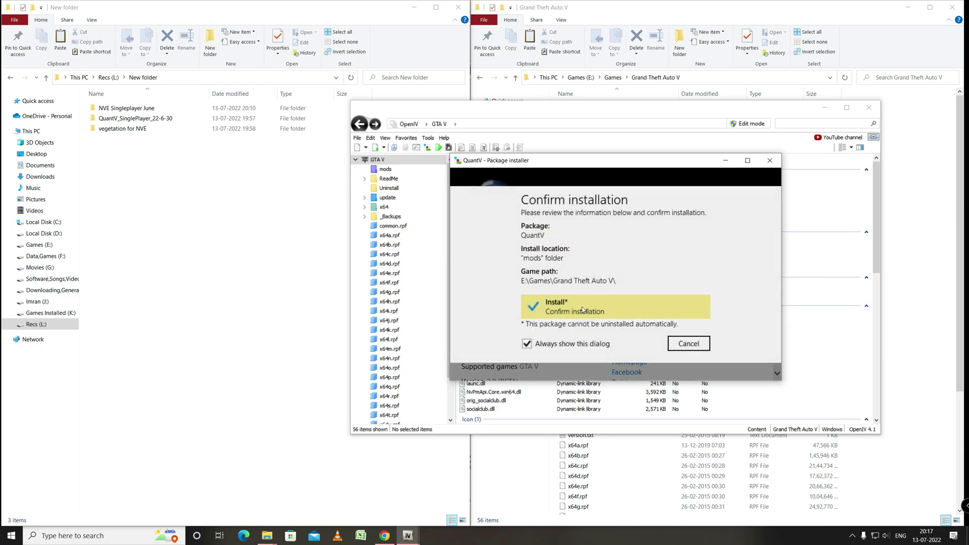
{"action": "left_click", "coordinate": [582, 306]}
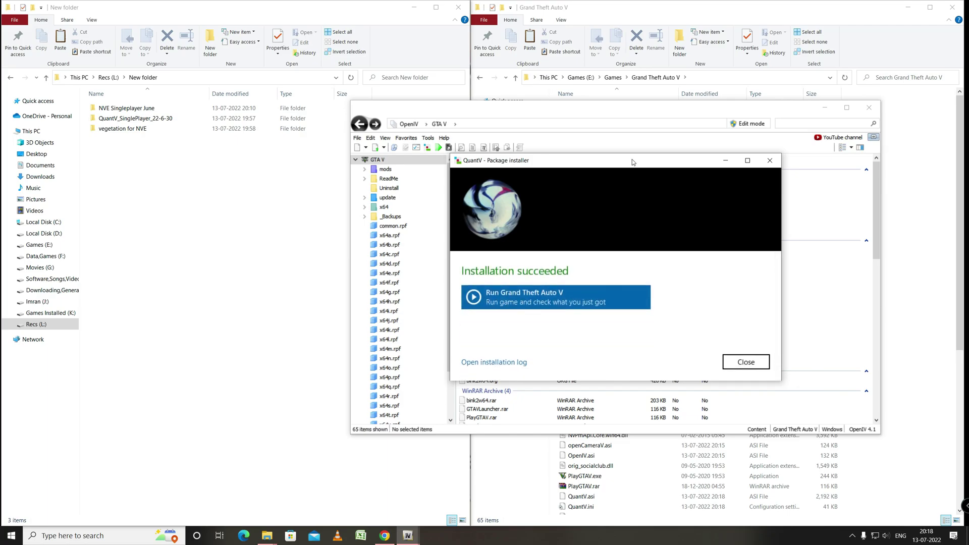
{"action": "left_click", "coordinate": [746, 362]}
Switch to File Explorer and open the NVE Singleplayer June folder containing the NaturalVision installer parts
{"action": "left_click", "coordinate": [914, 189]}
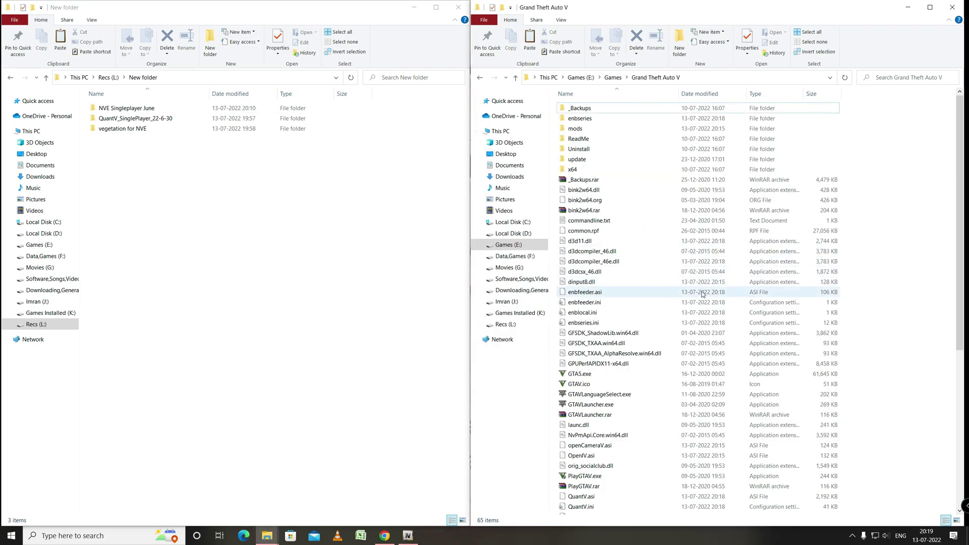
{"action": "double_click", "coordinate": [149, 112]}
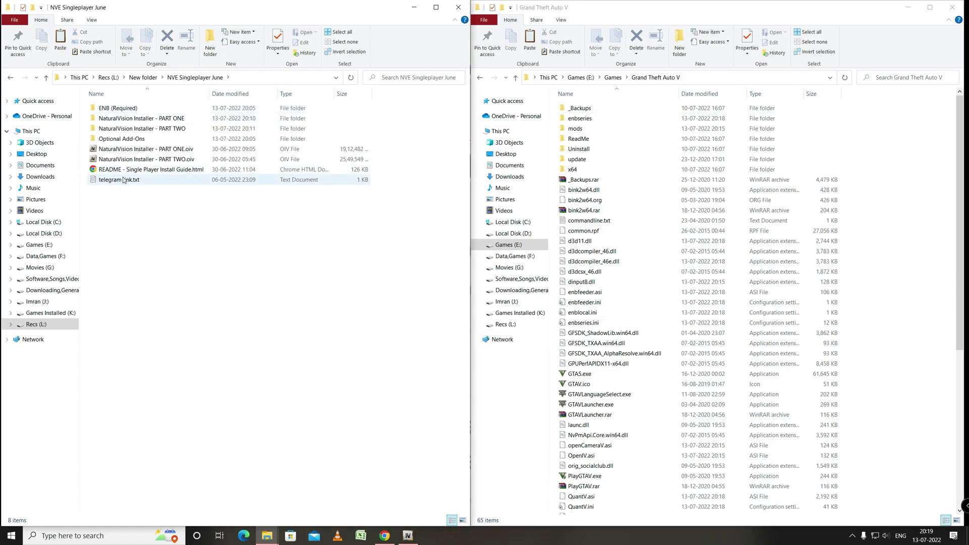
{"action": "left_click", "coordinate": [176, 150]}
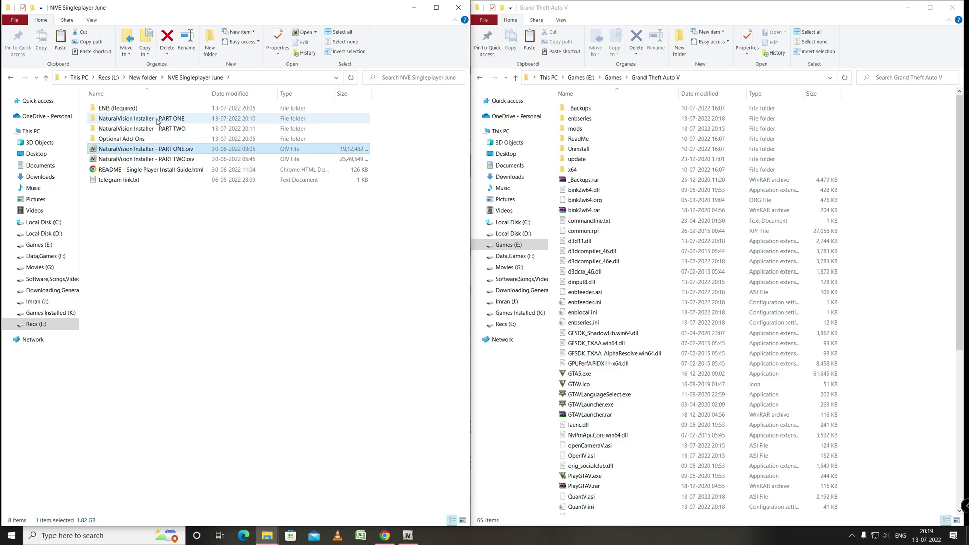
{"action": "left_click", "coordinate": [173, 120]}
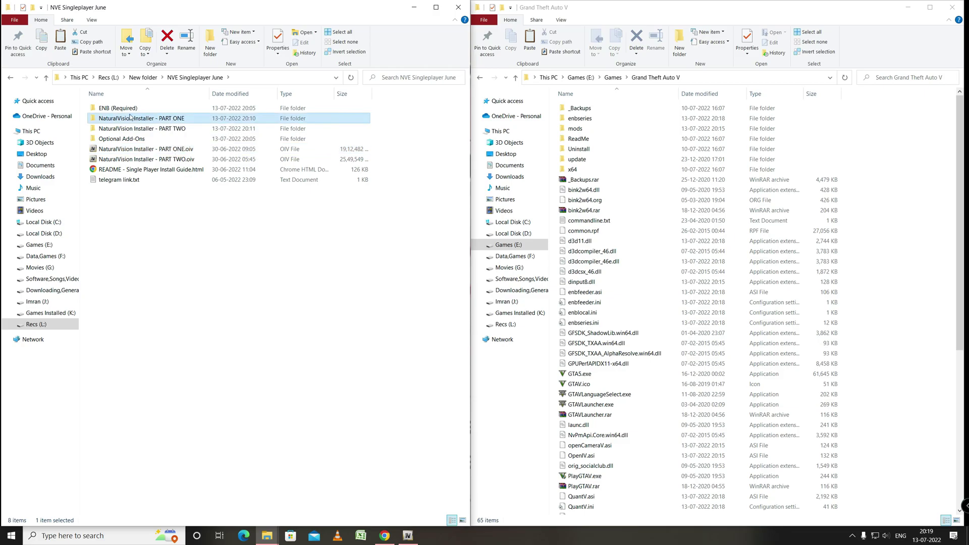
{"action": "left_click", "coordinate": [159, 131]}
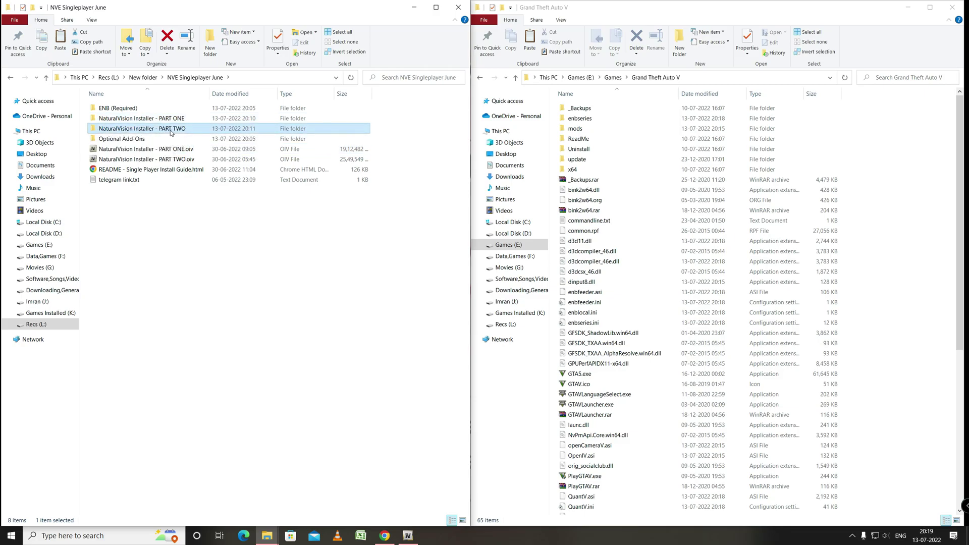
{"action": "left_click", "coordinate": [239, 328]}
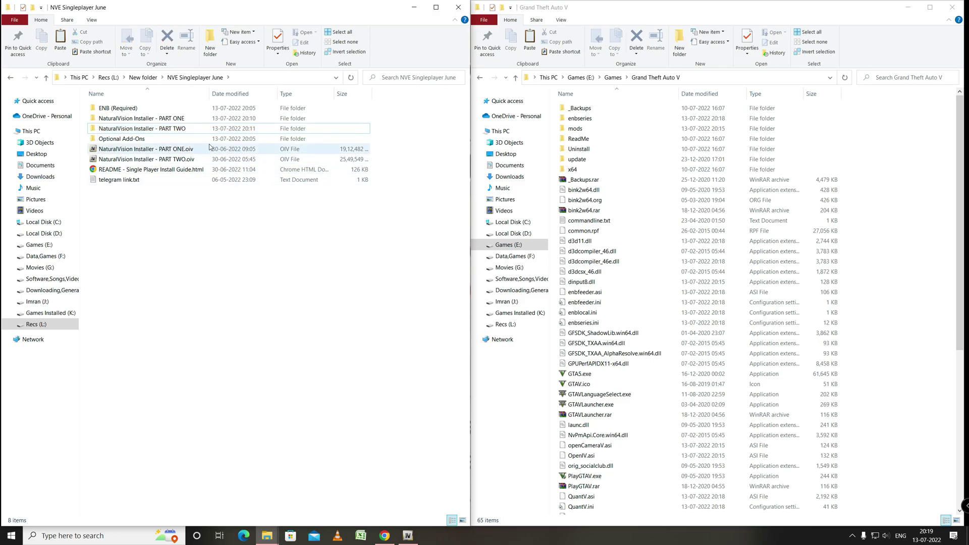
Copy the NVE_lights and NVE_vegetation folders from content\mod inside the NaturalVision Installer - PART ONE folder
{"action": "double_click", "coordinate": [170, 120]}
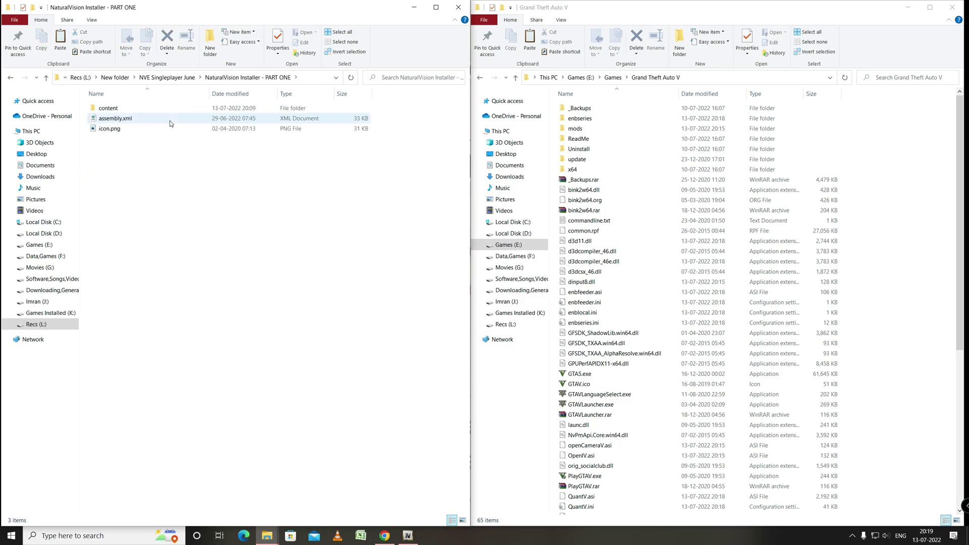
{"action": "double_click", "coordinate": [118, 107]}
{"action": "double_click", "coordinate": [118, 111]}
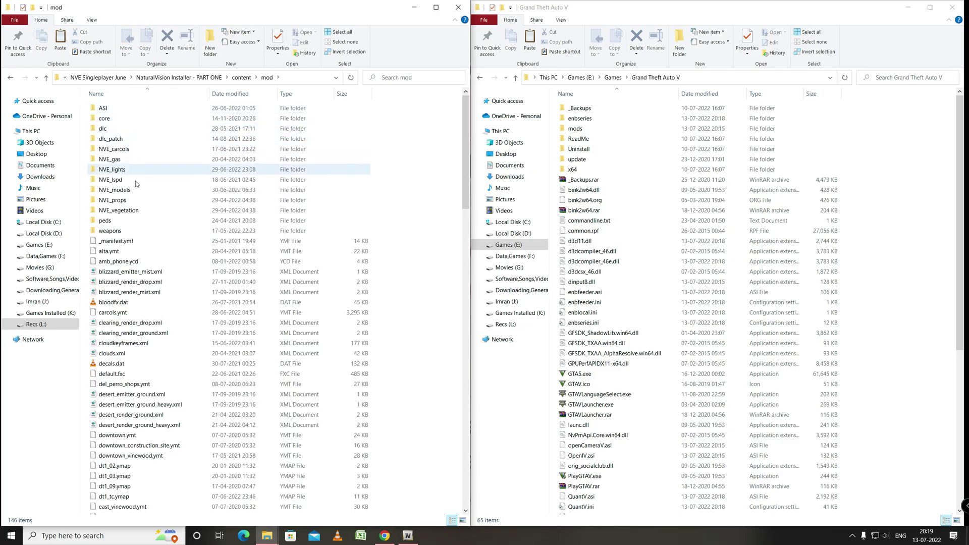
{"action": "left_click", "coordinate": [161, 170]}
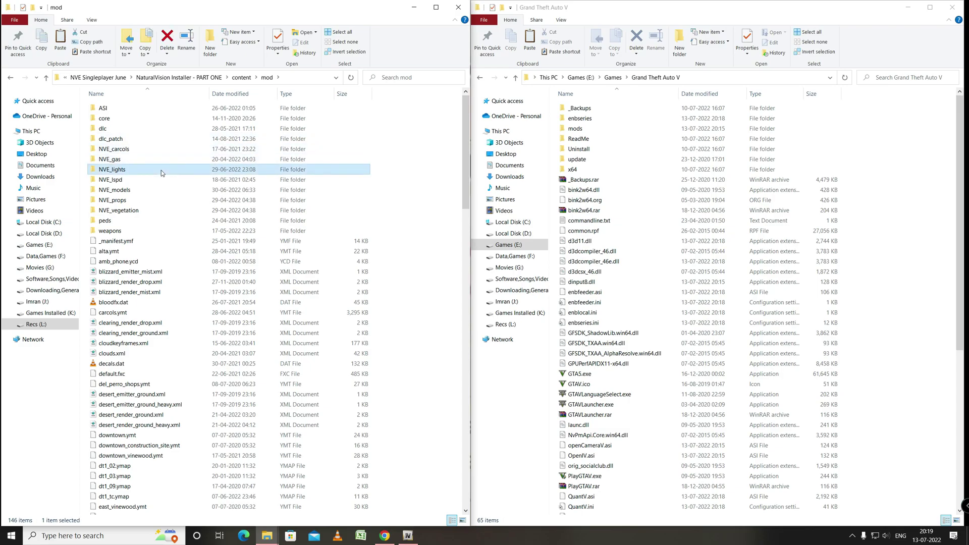
{"action": "left_click", "coordinate": [152, 210], "text": "ctrl"}
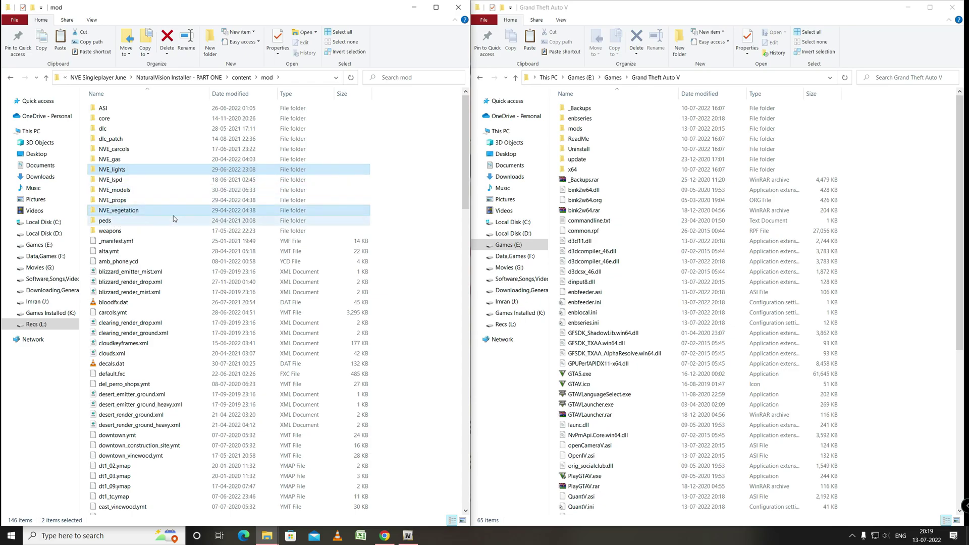
{"action": "right_click", "coordinate": [158, 212]}
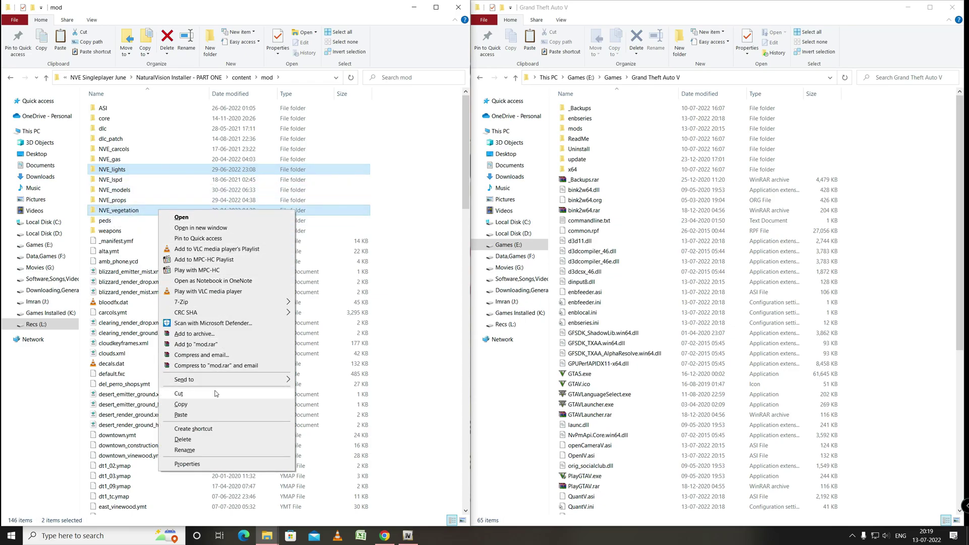
{"action": "left_click", "coordinate": [212, 406]}
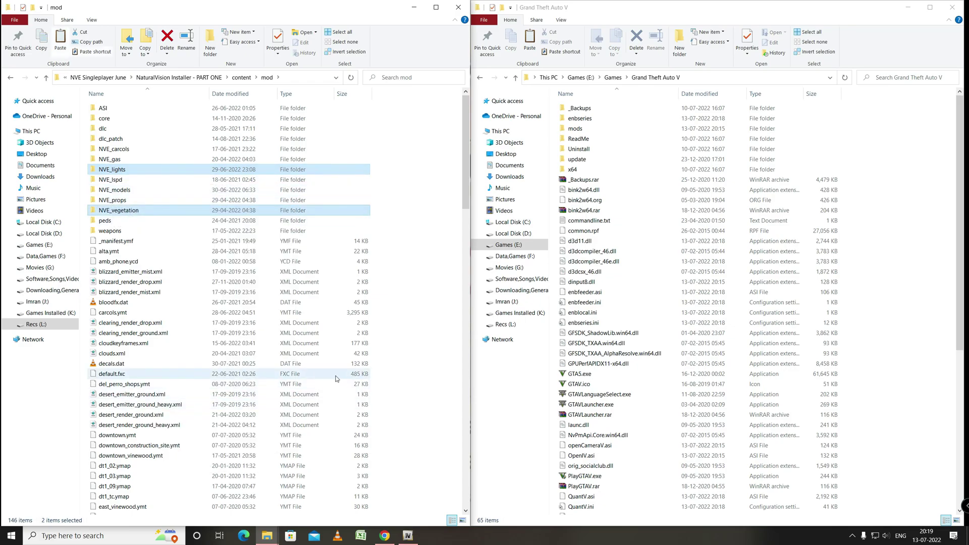
Paste the copied folders into mods\update\x64\dlcpacks in the Grand Theft Auto V game directory
{"action": "double_click", "coordinate": [605, 131]}
{"action": "double_click", "coordinate": [596, 110]}
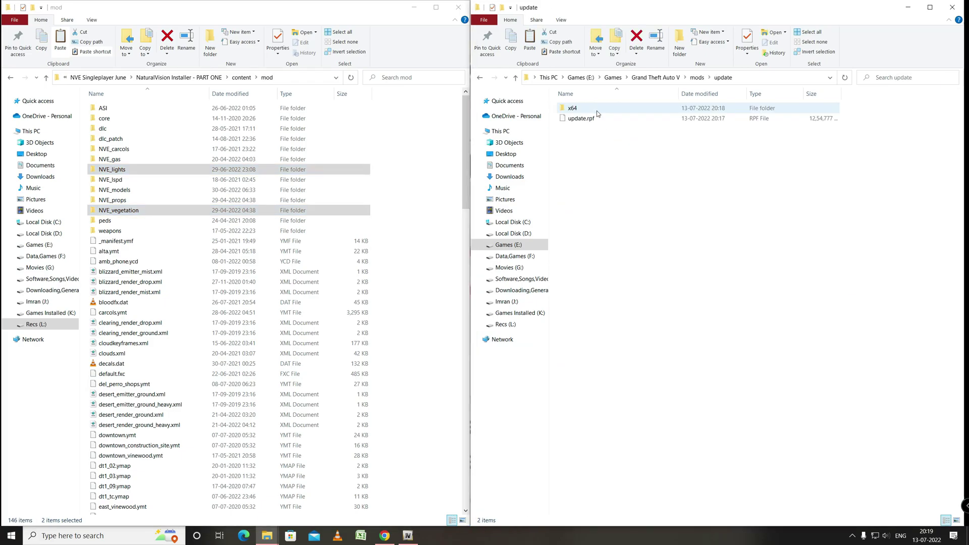
{"action": "double_click", "coordinate": [596, 111]}
{"action": "double_click", "coordinate": [596, 110]}
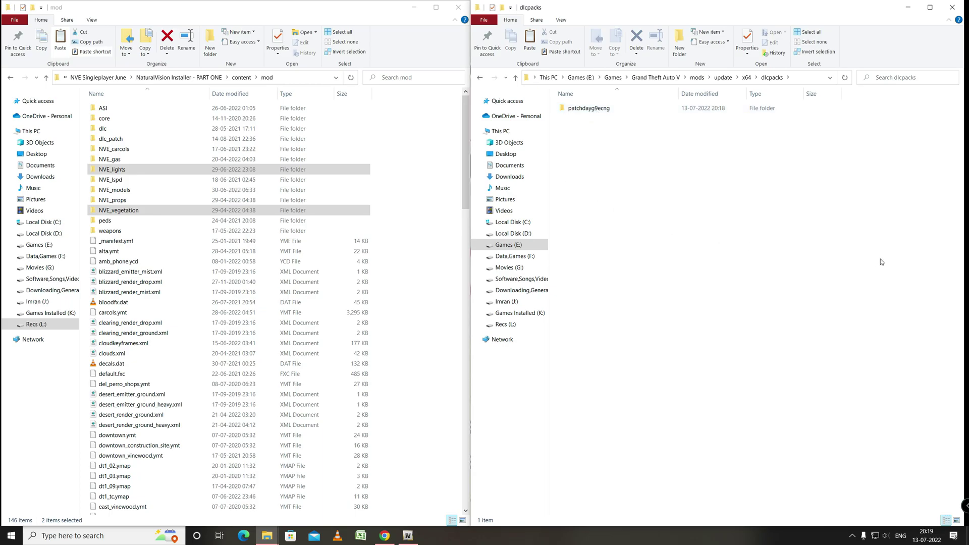
{"action": "key", "text": "ctrl+v"}
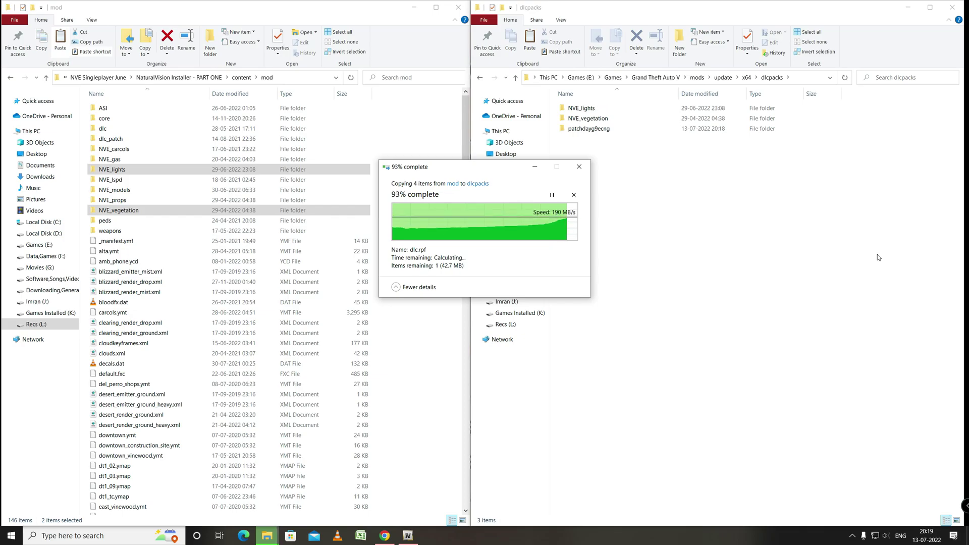
{"action": "left_click", "coordinate": [667, 326]}
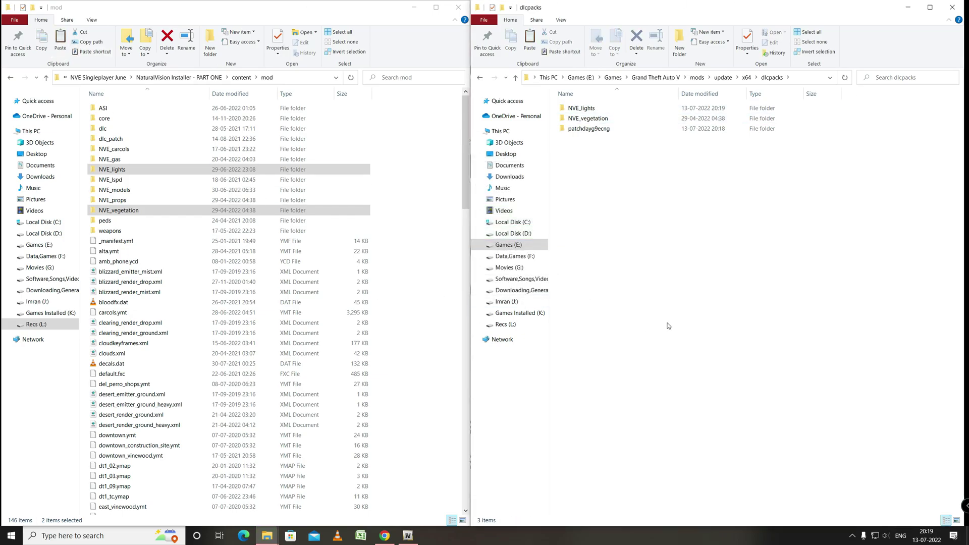
Open the content\mod folder inside the NaturalVision Installer - PART TWO folder
{"action": "left_click", "coordinate": [402, 175]}
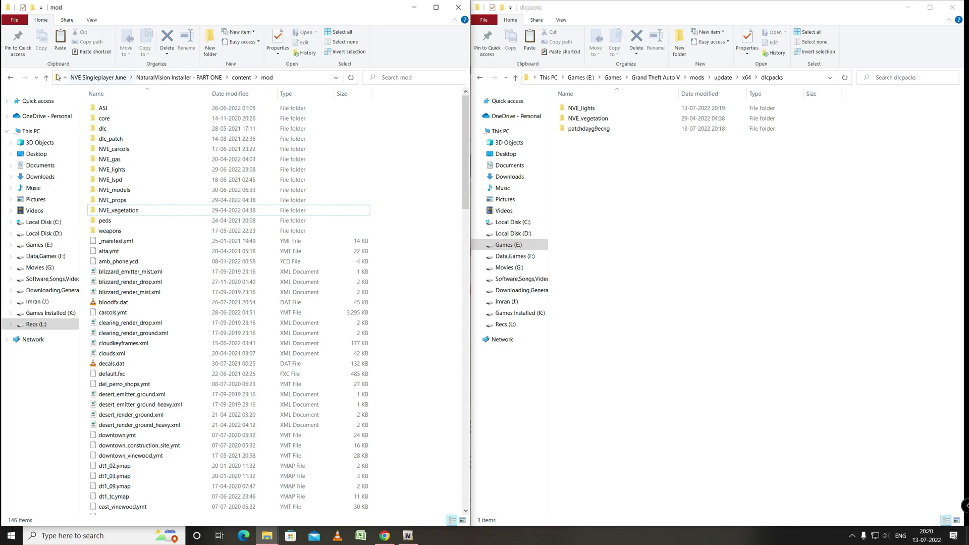
{"action": "left_click", "coordinate": [47, 77]}
{"action": "left_click", "coordinate": [46, 78]}
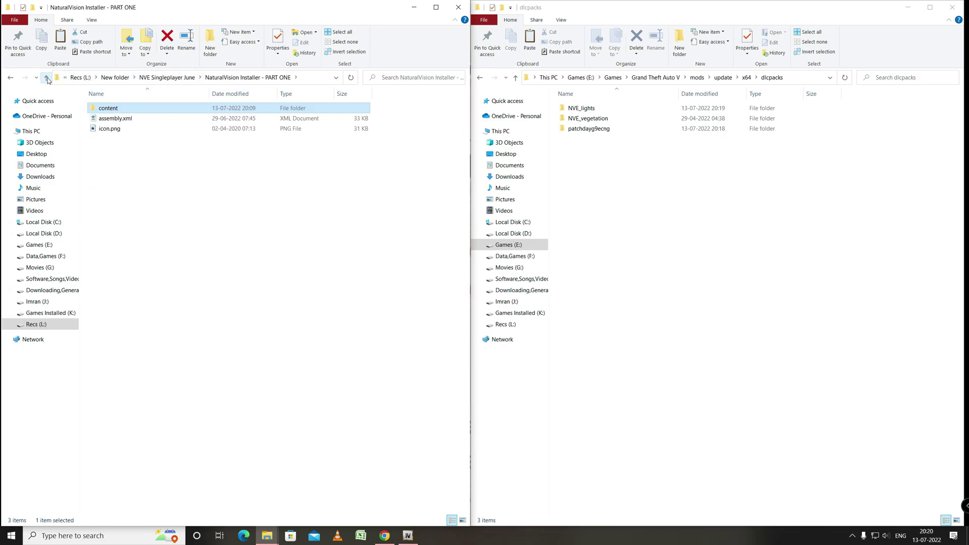
{"action": "left_click", "coordinate": [48, 79]}
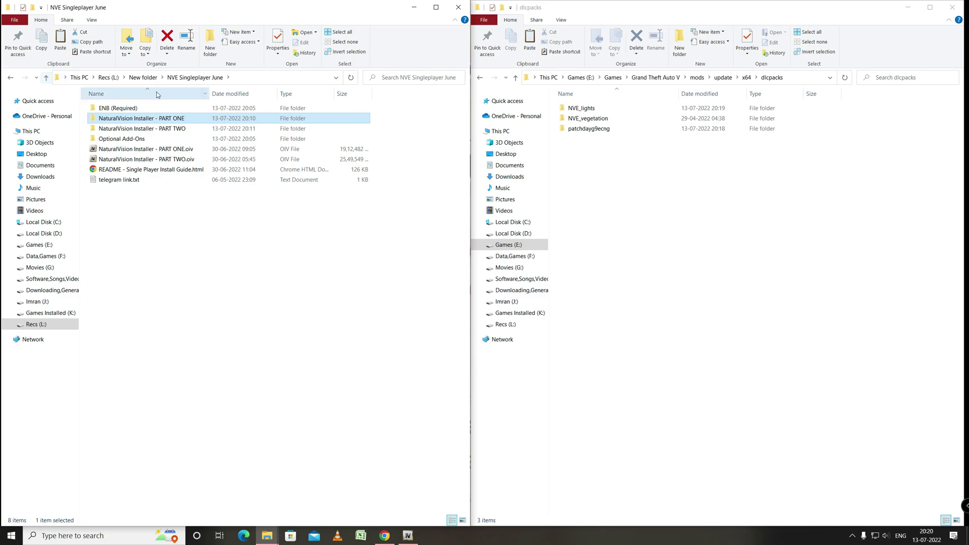
{"action": "double_click", "coordinate": [183, 130]}
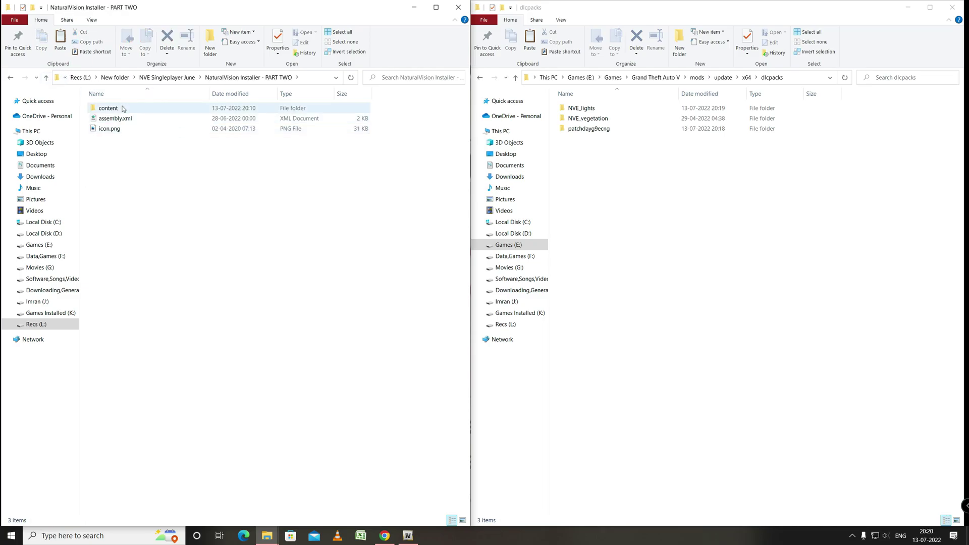
{"action": "double_click", "coordinate": [123, 109]}
{"action": "double_click", "coordinate": [121, 109]}
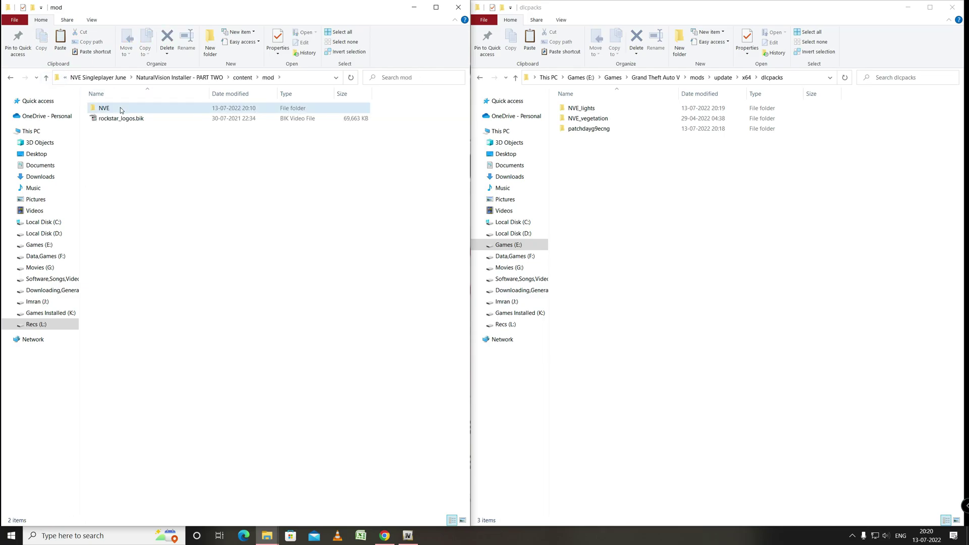
Copy the NVE folder from PART TWO into mods\update\x64\dlcpacks in the Grand Theft Auto V directory
{"action": "left_click", "coordinate": [121, 110]}
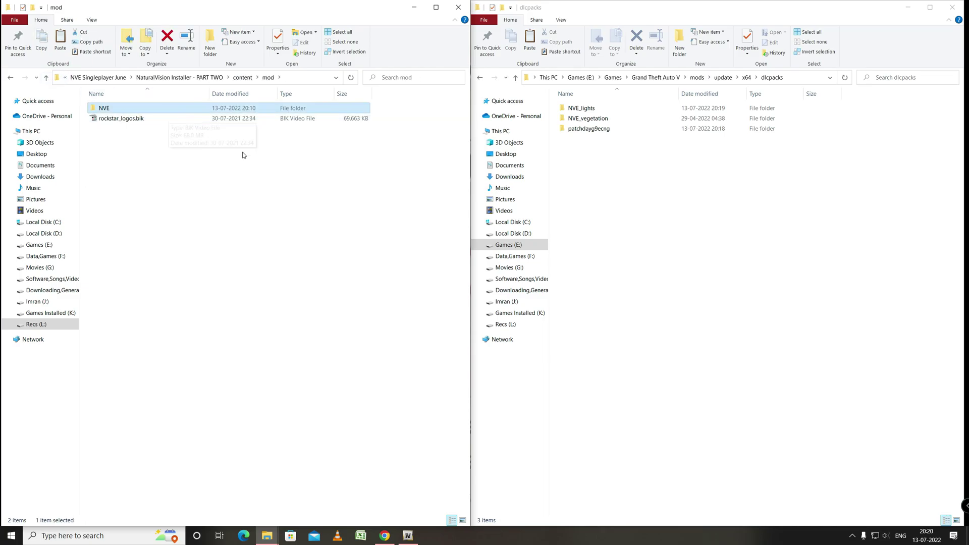
{"action": "right_click", "coordinate": [172, 113]}
{"action": "left_click", "coordinate": [256, 351]}
{"action": "left_click", "coordinate": [726, 258]}
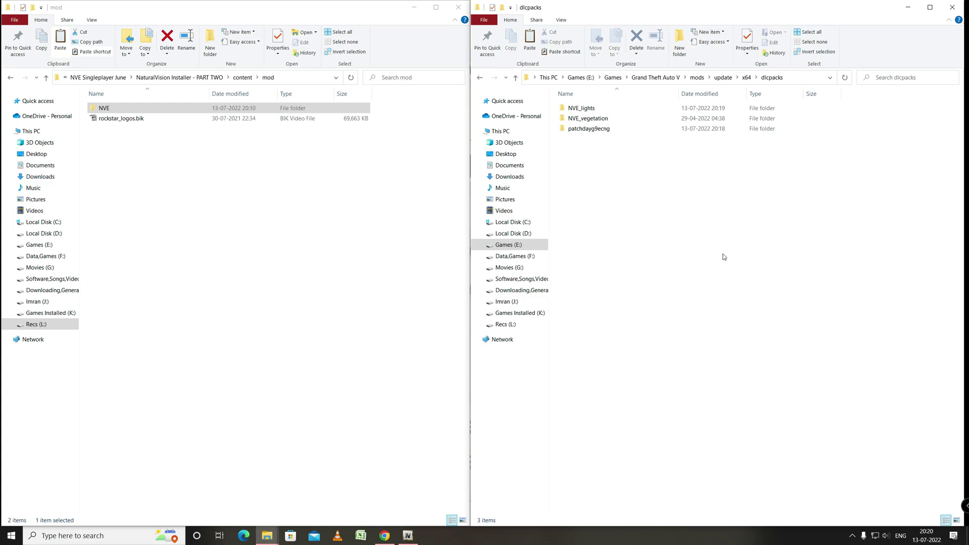
{"action": "key", "text": "ctrl+v"}
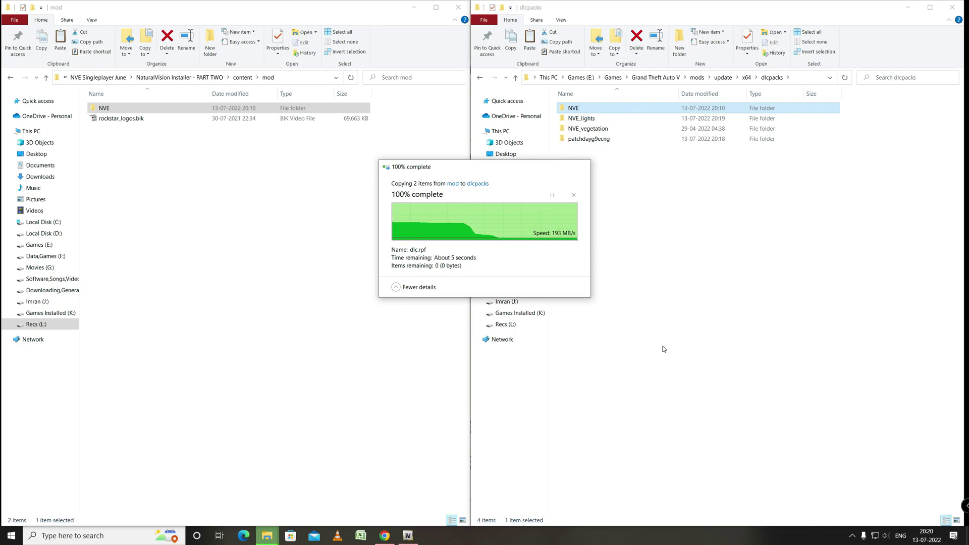
{"action": "left_click", "coordinate": [663, 349]}
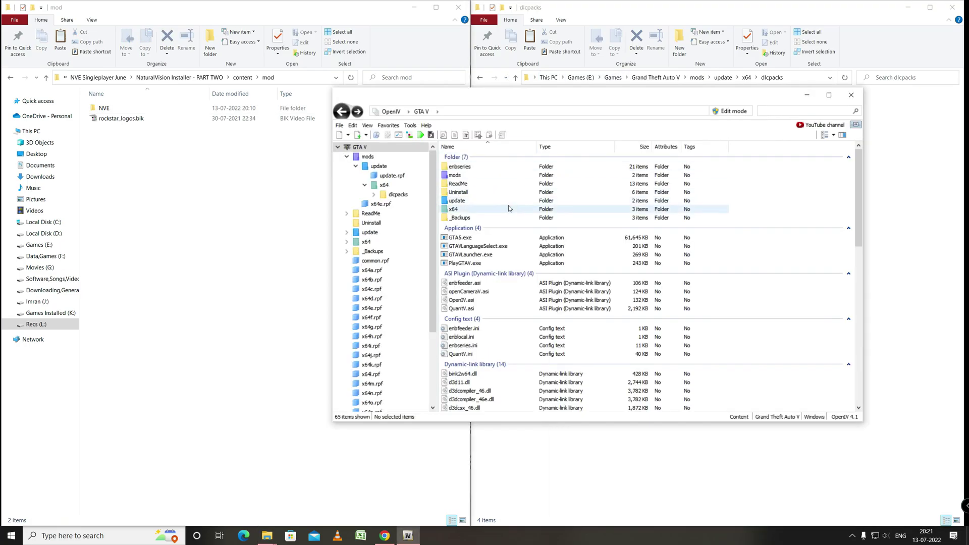
Switch to OpenIV and go to the mods\update\update.rpf\common\data folder
{"action": "double_click", "coordinate": [480, 175]}
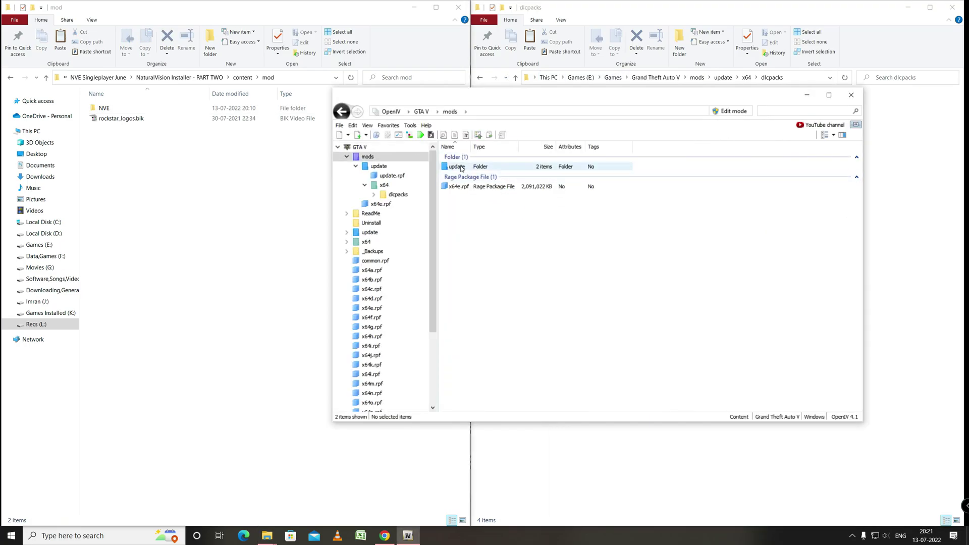
{"action": "double_click", "coordinate": [461, 167]}
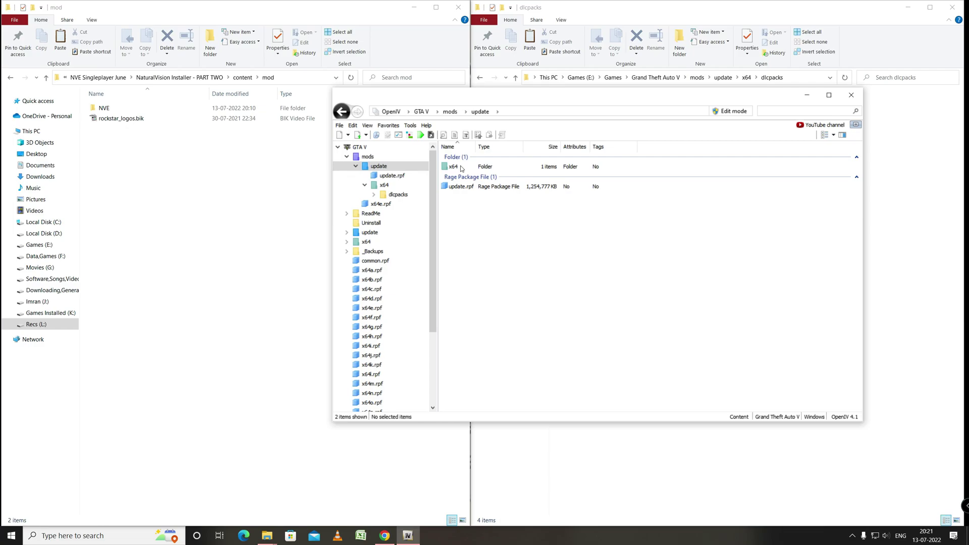
{"action": "double_click", "coordinate": [469, 187]}
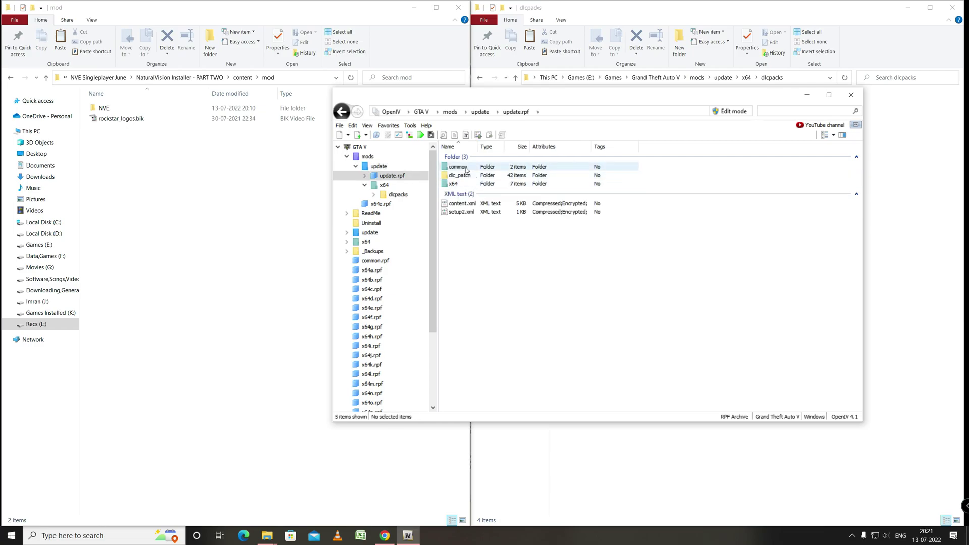
{"action": "double_click", "coordinate": [467, 170]}
{"action": "double_click", "coordinate": [466, 170]}
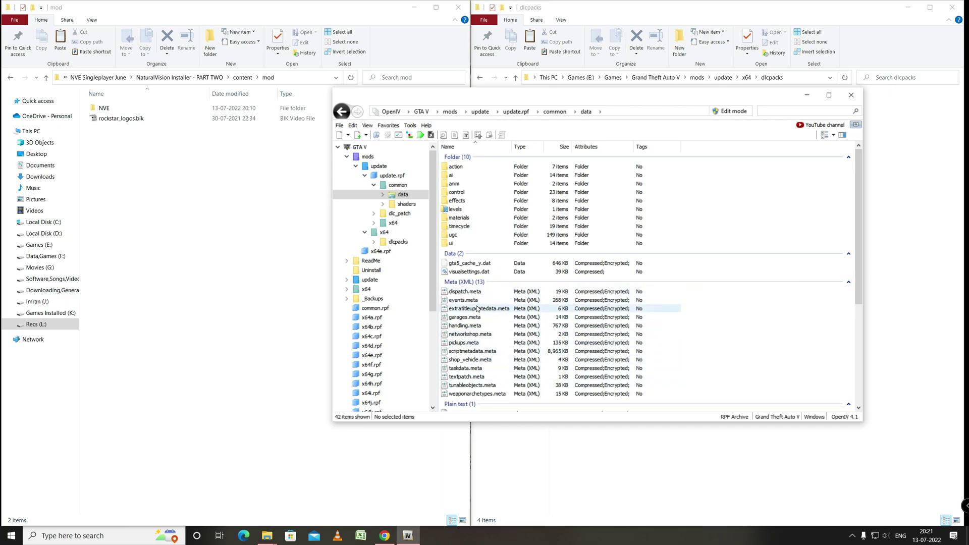
Enable edit mode and open dlclist.xml for editing in the text editor
{"action": "scroll", "coordinate": [496, 364], "scroll_direction": "down", "scroll_amount": 2}
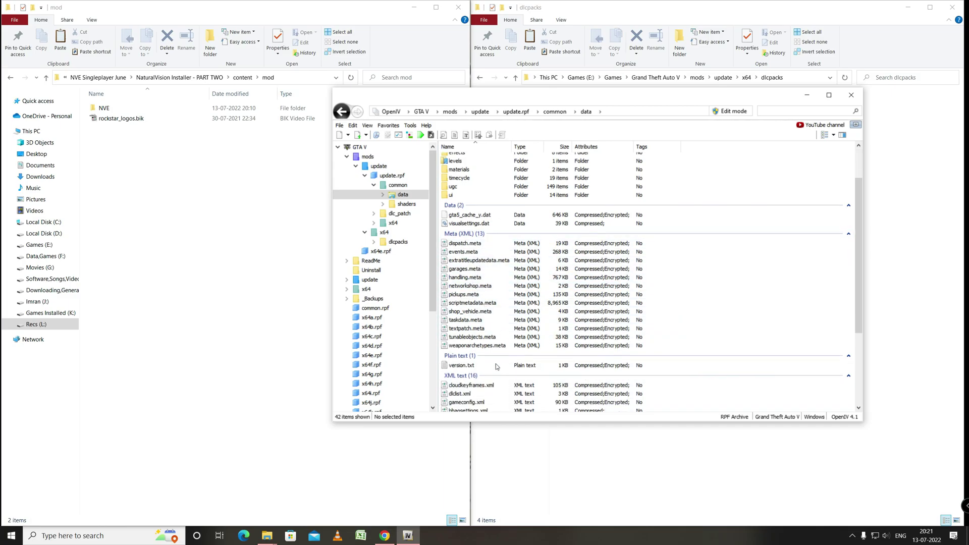
{"action": "scroll", "coordinate": [495, 363], "scroll_direction": "down", "scroll_amount": 3}
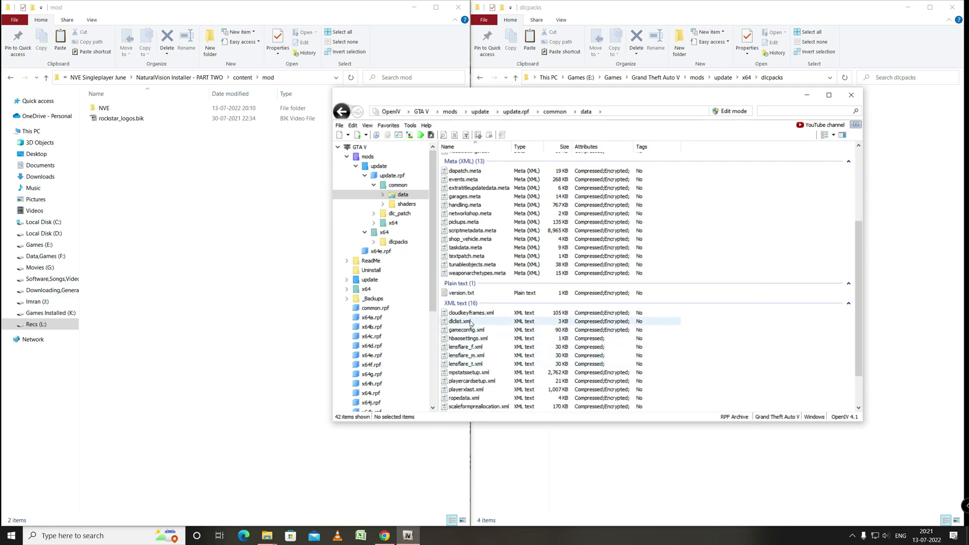
{"action": "left_click", "coordinate": [470, 322]}
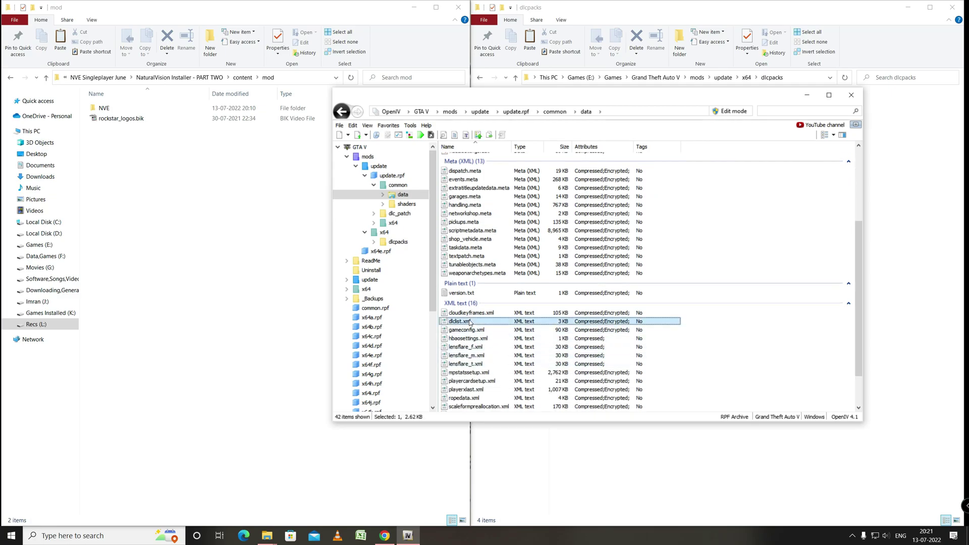
{"action": "left_click", "coordinate": [731, 111]}
{"action": "left_click", "coordinate": [515, 300]}
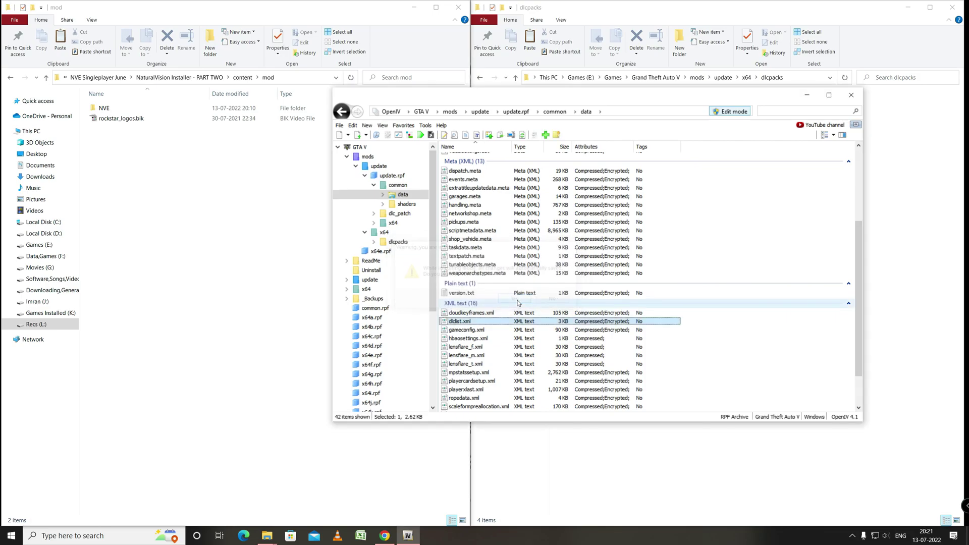
{"action": "left_click", "coordinate": [470, 322]}
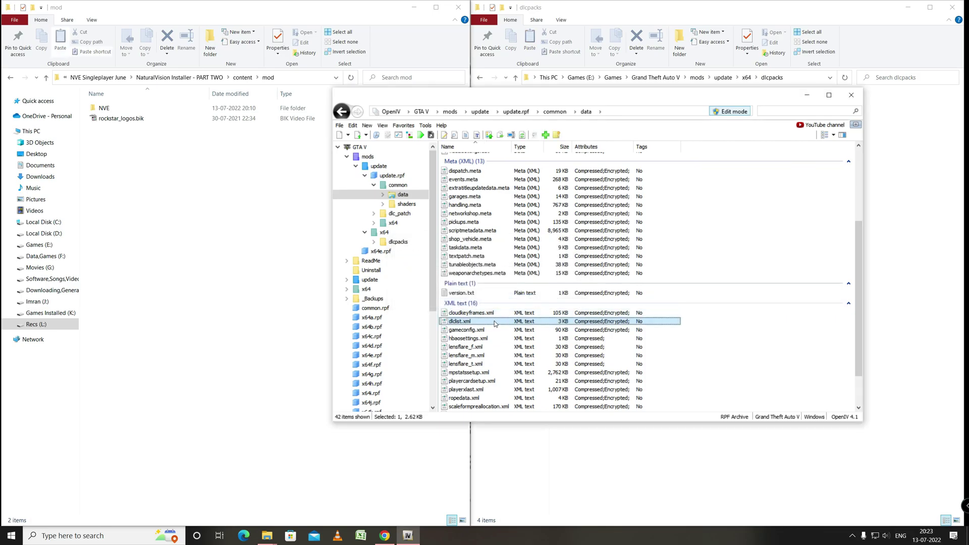
{"action": "right_click", "coordinate": [494, 323]}
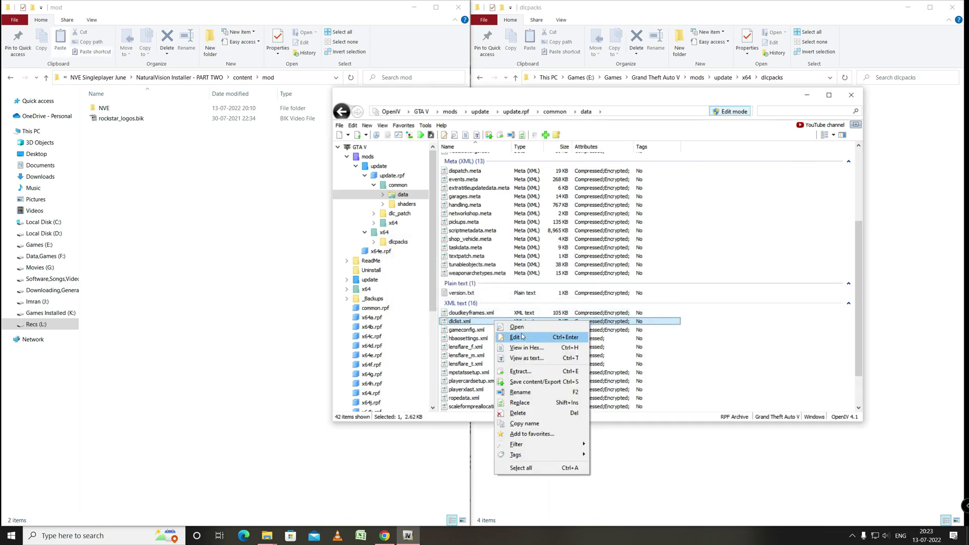
{"action": "left_click", "coordinate": [537, 339]}
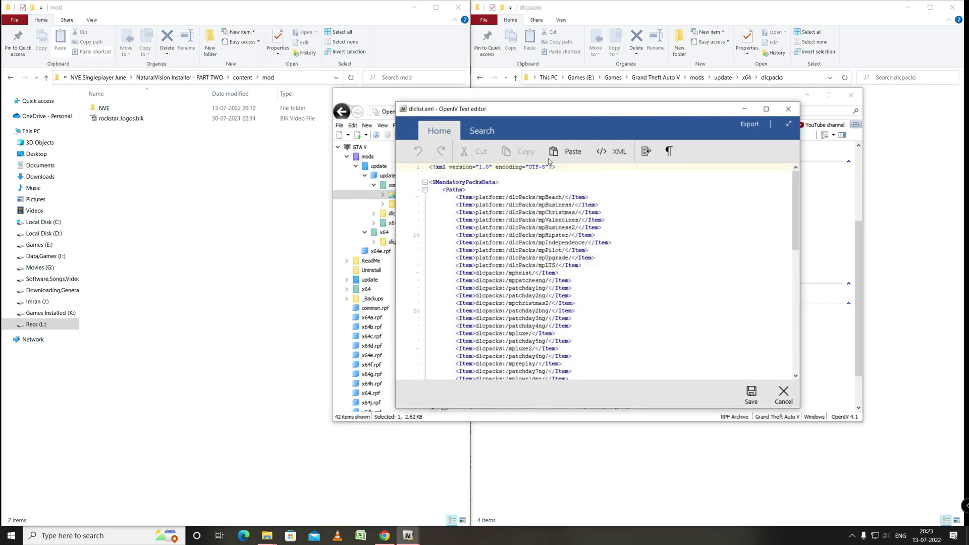
Duplicate the last three Item lines (patchday23ng, mpheist4, patchday24ng) directly below the patchday24ng entry in dlclist.xml
{"action": "scroll", "coordinate": [548, 321], "scroll_direction": "down", "scroll_amount": 15}
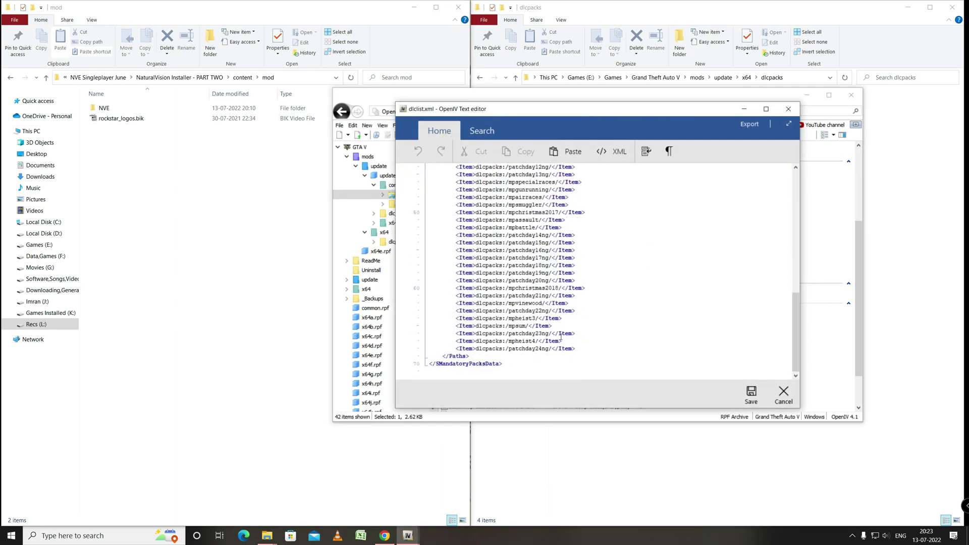
{"action": "left_click_drag", "start_coordinate": [577, 348], "coordinate": [400, 347]}
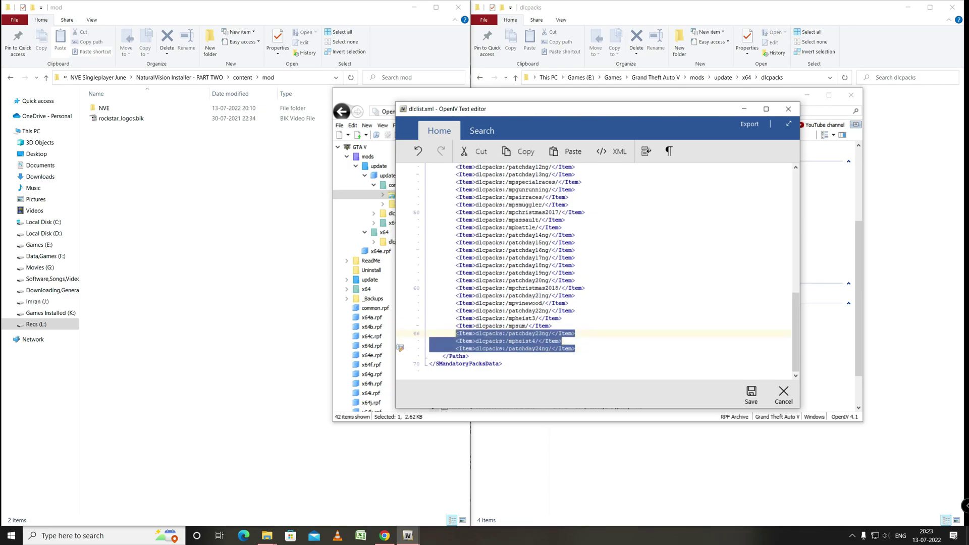
{"action": "left_click", "coordinate": [578, 348]}
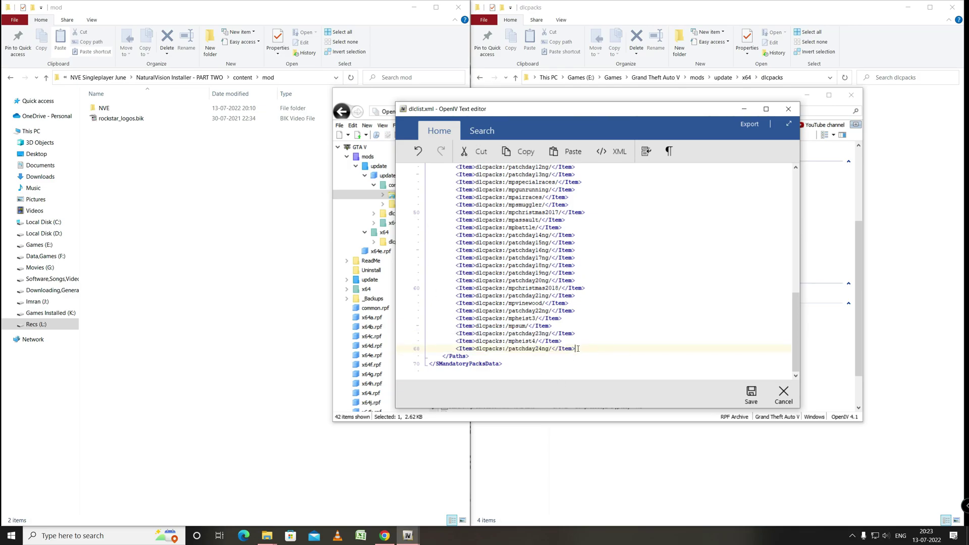
{"action": "key", "text": "Return"}
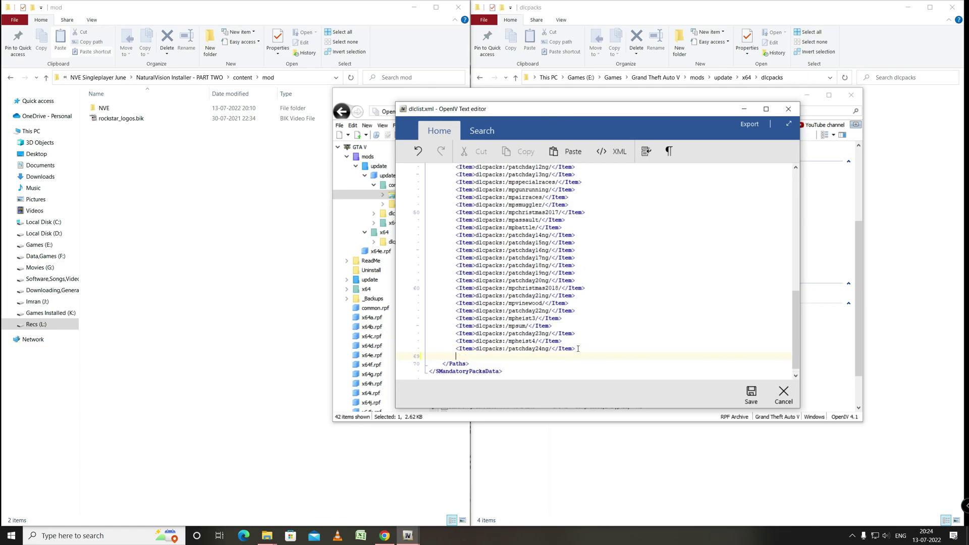
{"action": "key", "text": "ctrl+v"}
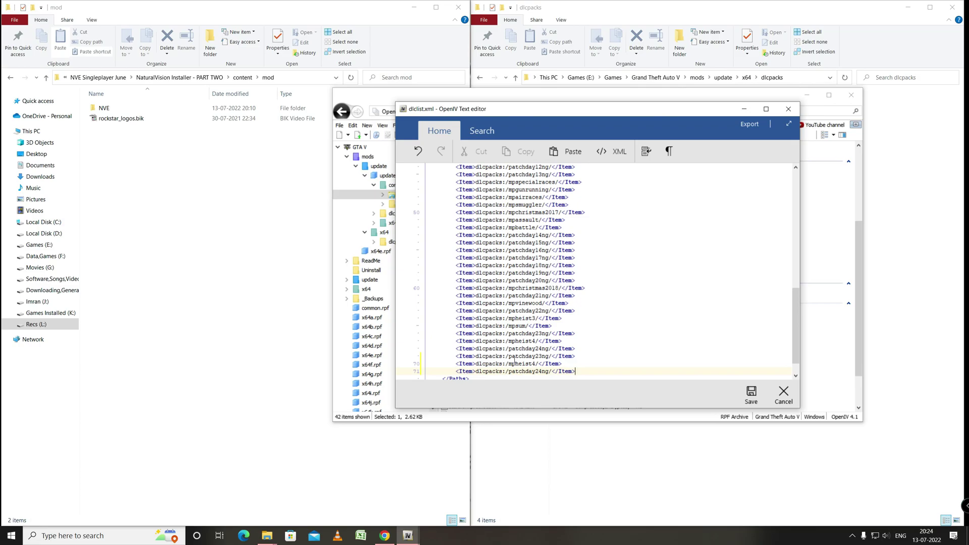
Change the first duplicated entry to dlcpacks:/NVE/, copying the folder name from the dlcpacks folder in File Explorer
{"action": "left_click", "coordinate": [551, 356]}
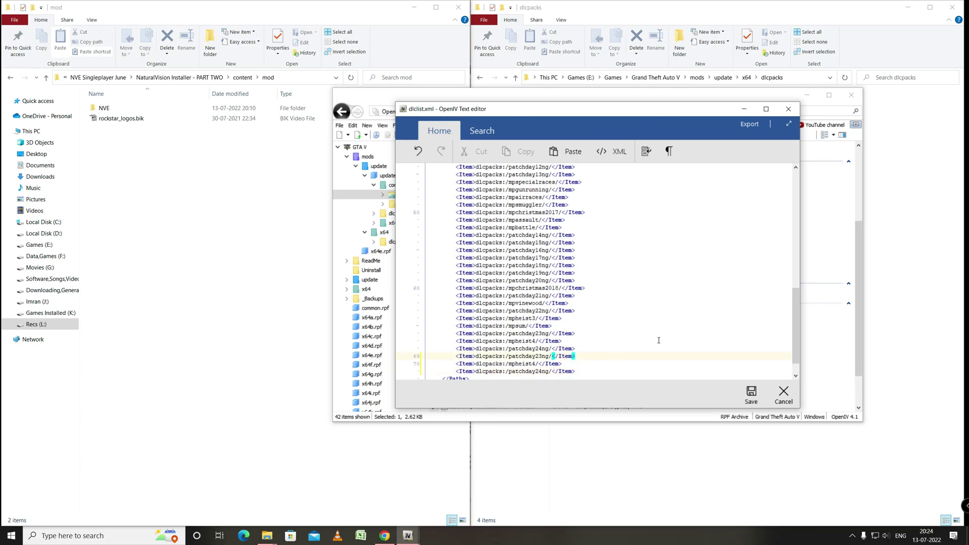
{"action": "key", "text": "Left"}
{"action": "key", "text": "BackSpace"}
{"action": "key", "text": "BackSpace"}
{"action": "key", "text": "BackSpace"}
{"action": "key", "text": "BackSpace"}
{"action": "key", "text": "BackSpace"}
{"action": "key", "text": "BackSpace"}
{"action": "key", "text": "BackSpace"}
{"action": "key", "text": "BackSpace"}
{"action": "key", "text": "BackSpace"}
{"action": "key", "text": "BackSpace"}
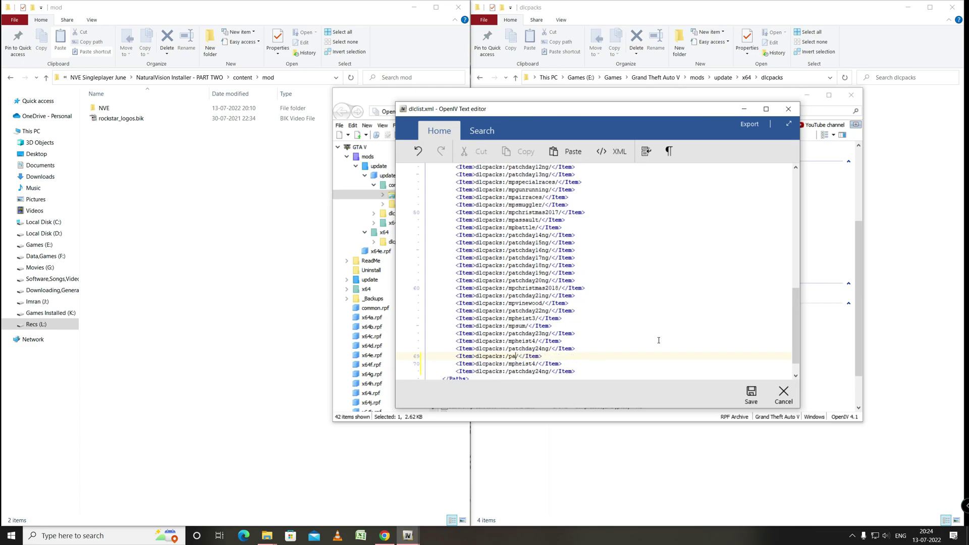
{"action": "key", "text": "BackSpace"}
{"action": "key", "text": "BackSpace"}
{"action": "left_click", "coordinate": [617, 9]}
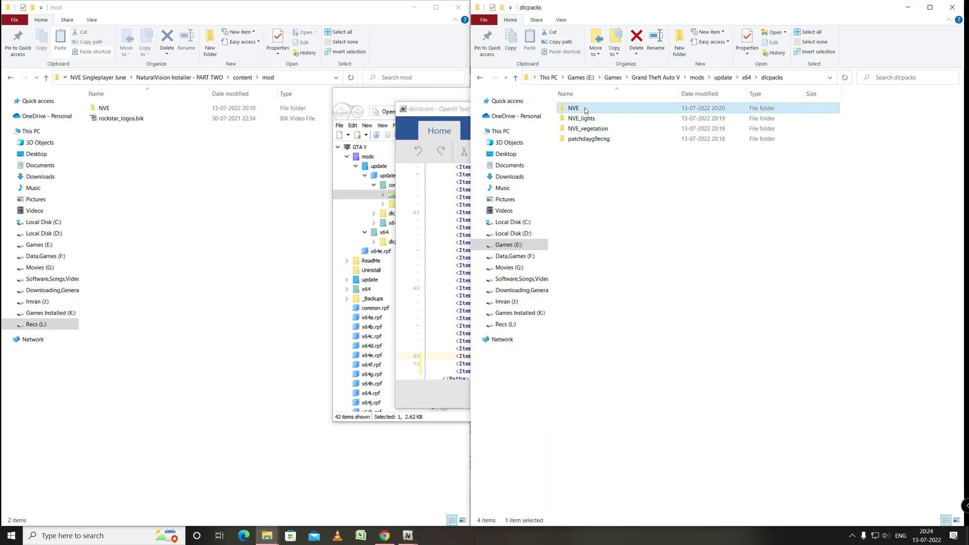
{"action": "double_click", "coordinate": [584, 111]}
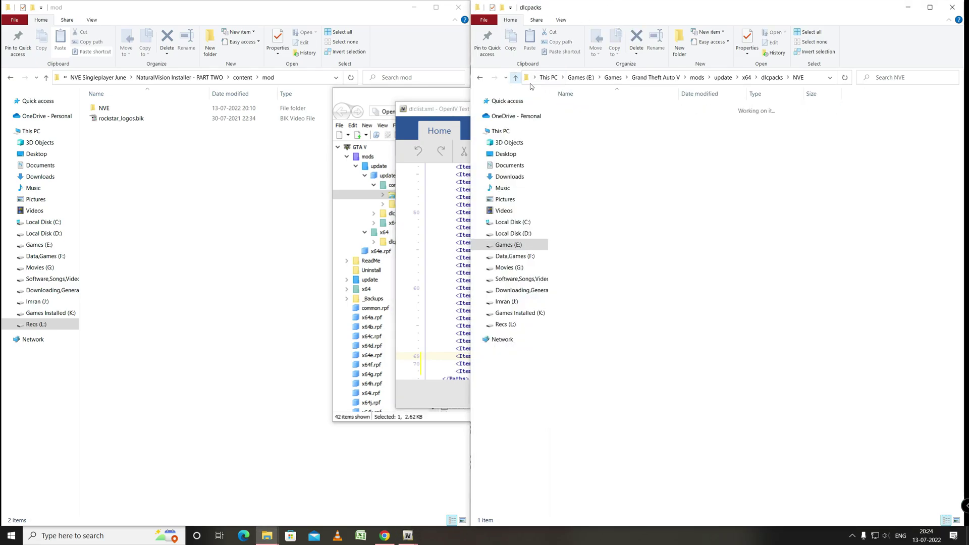
{"action": "key", "text": "F2"}
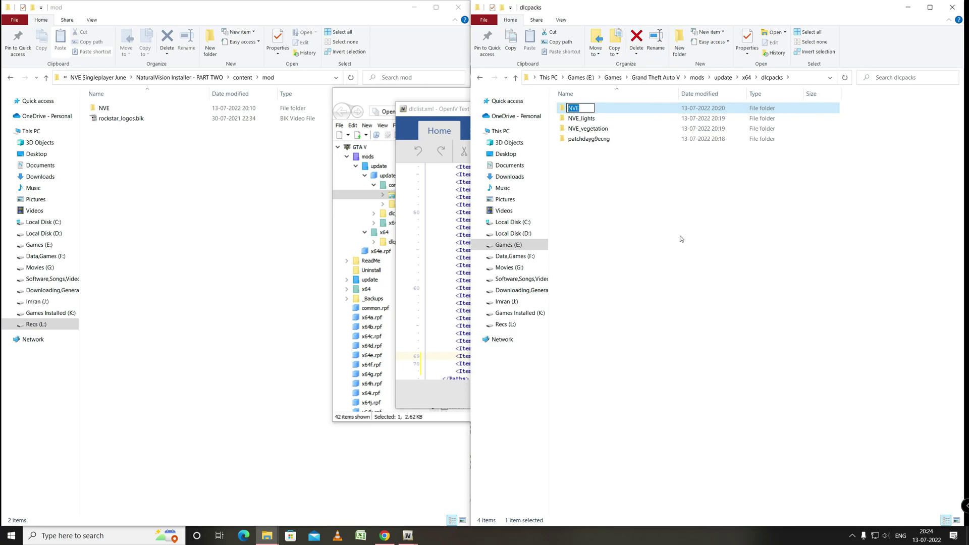
{"action": "key", "text": "alt+Tab"}
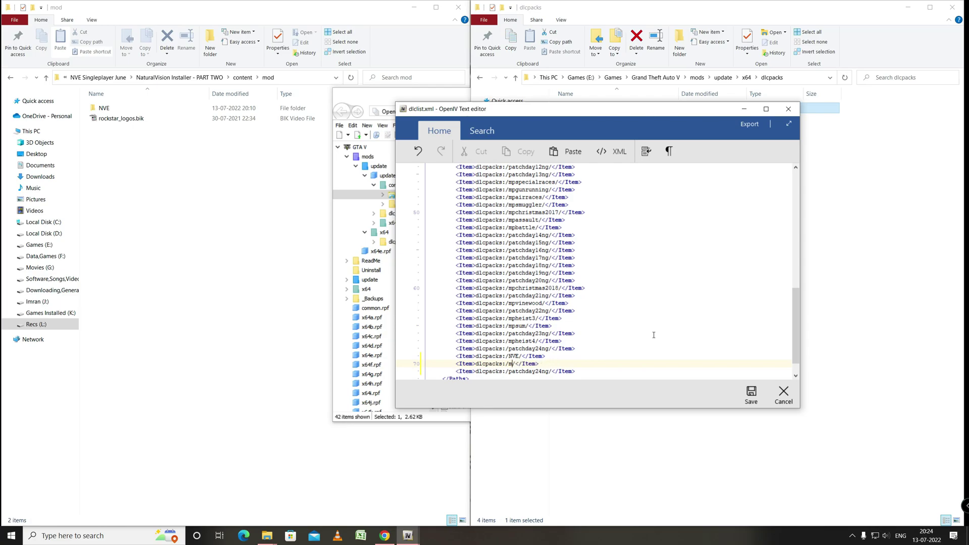
Change the second duplicated entry to dlcpacks:/NVE_lights/, copying the name from the NVE_lights folder
{"action": "left_click", "coordinate": [834, 157]}
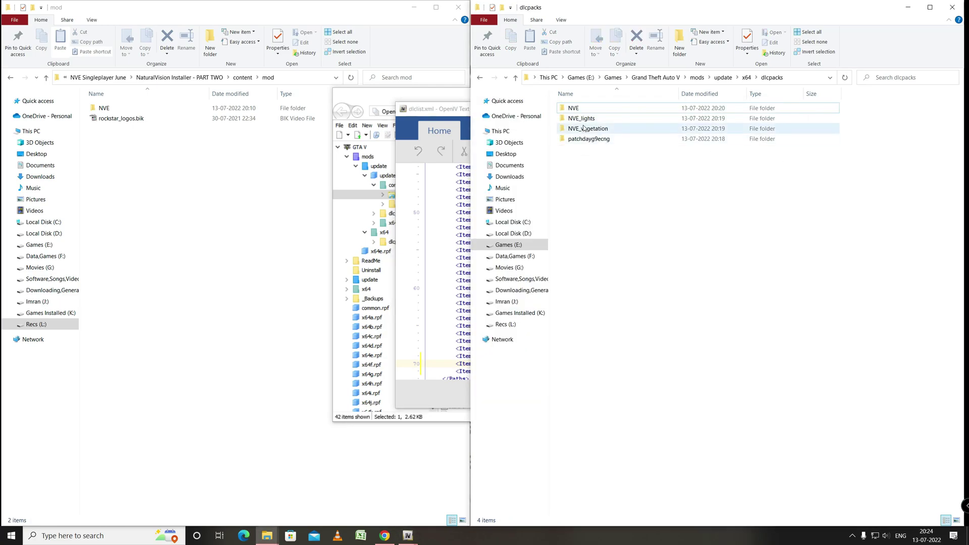
{"action": "left_click", "coordinate": [586, 119]}
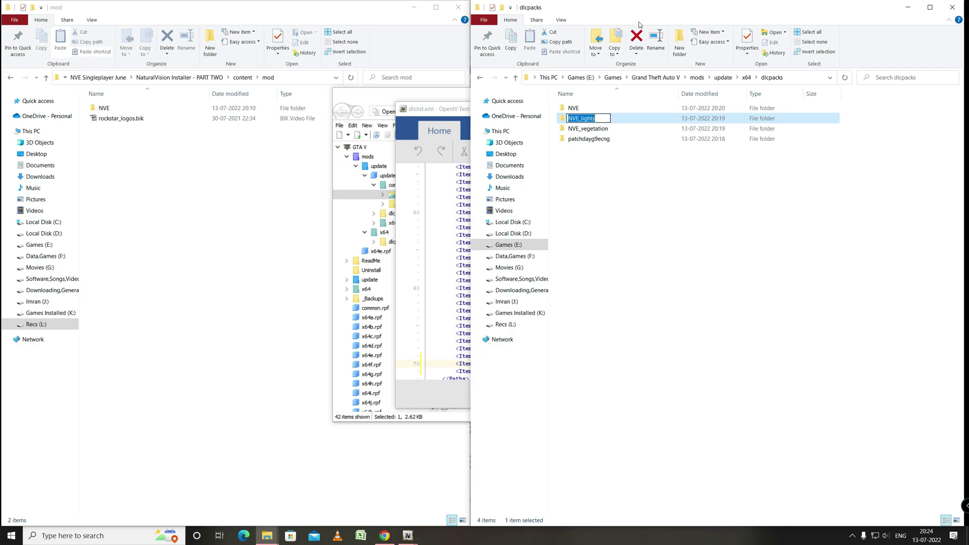
{"action": "key", "text": "alt+Tab"}
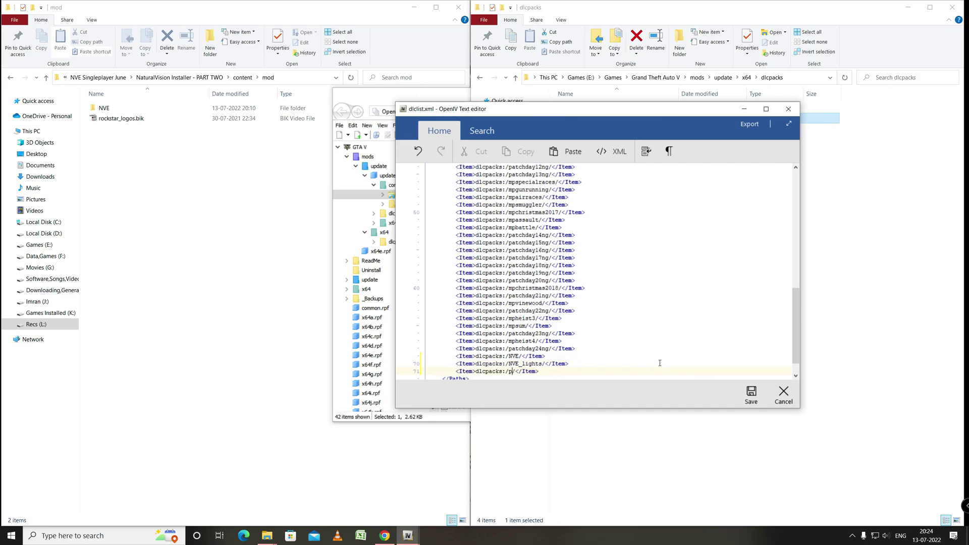
Change the third duplicated entry to dlcpacks:/NVE_vegetation/, copying the name from the NVE_vegetation folder, and save dlclist.xml
{"action": "left_click", "coordinate": [880, 231]}
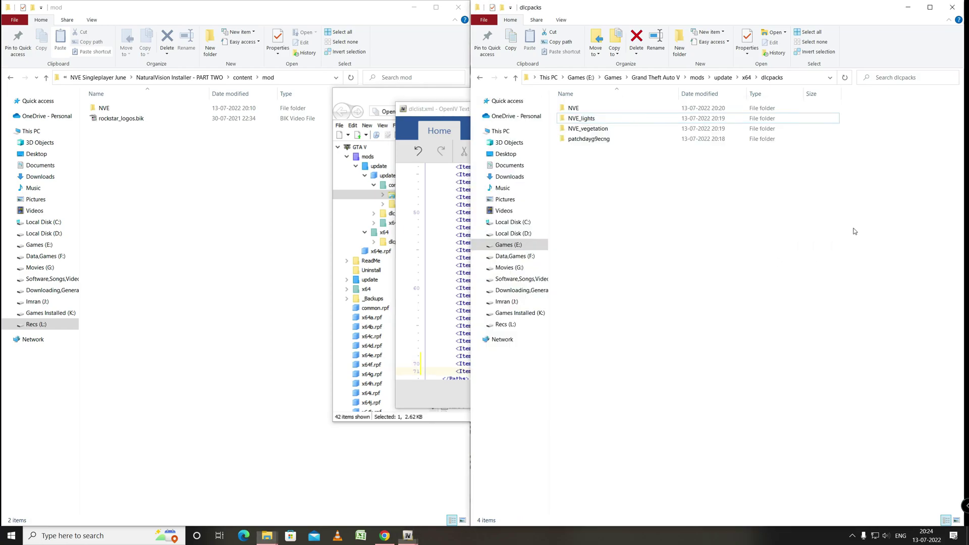
{"action": "left_click", "coordinate": [588, 133]}
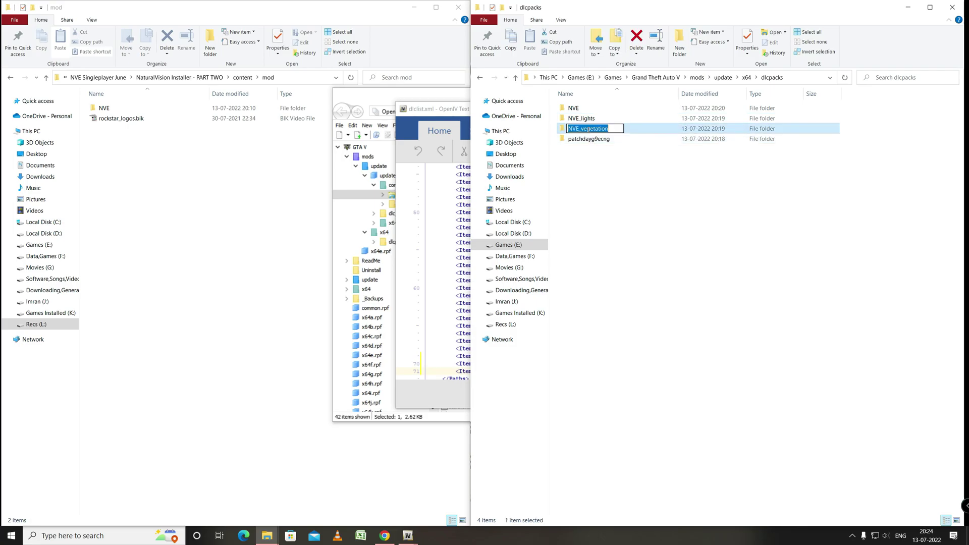
{"action": "key", "text": "alt+Tab"}
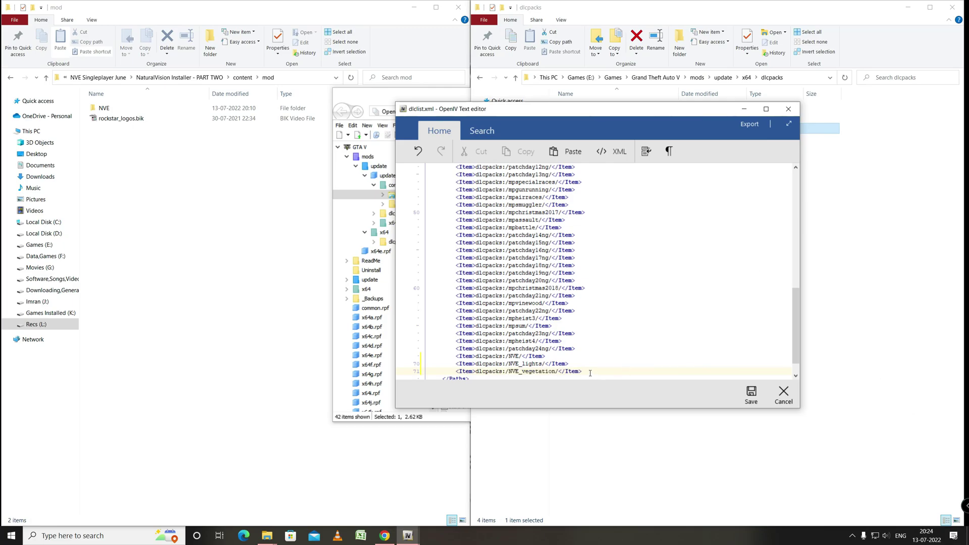
{"action": "left_click", "coordinate": [750, 394]}
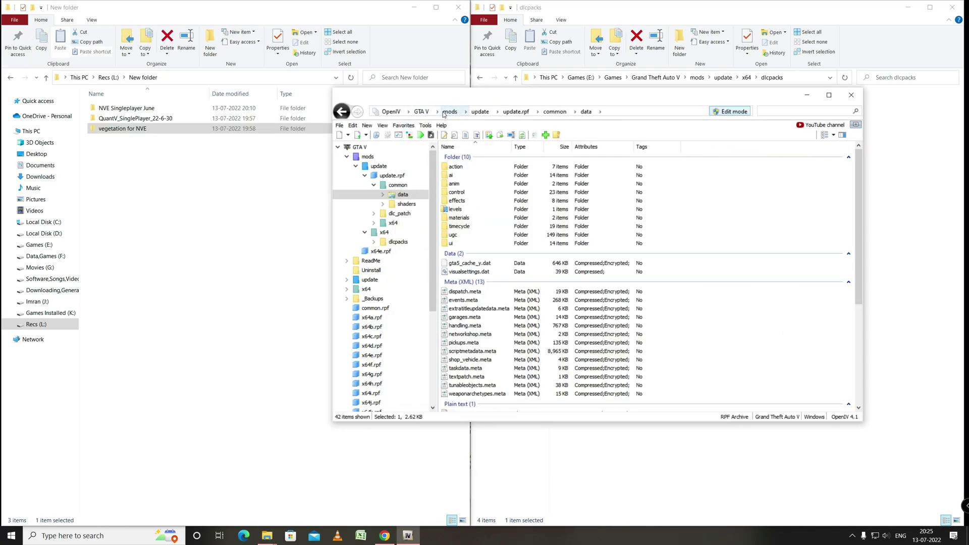
Install the Nbvisual Veg For NVE.oiv package from the vegetation for NVE folder into the "mods" folder using OpenIV
{"action": "double_click", "coordinate": [135, 129]}
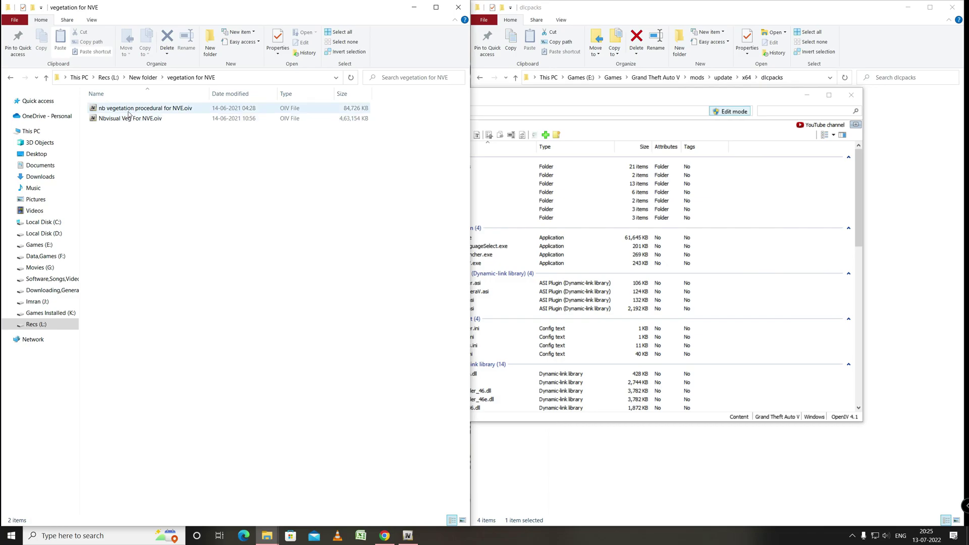
{"action": "left_click", "coordinate": [128, 112]}
{"action": "left_click", "coordinate": [139, 121]}
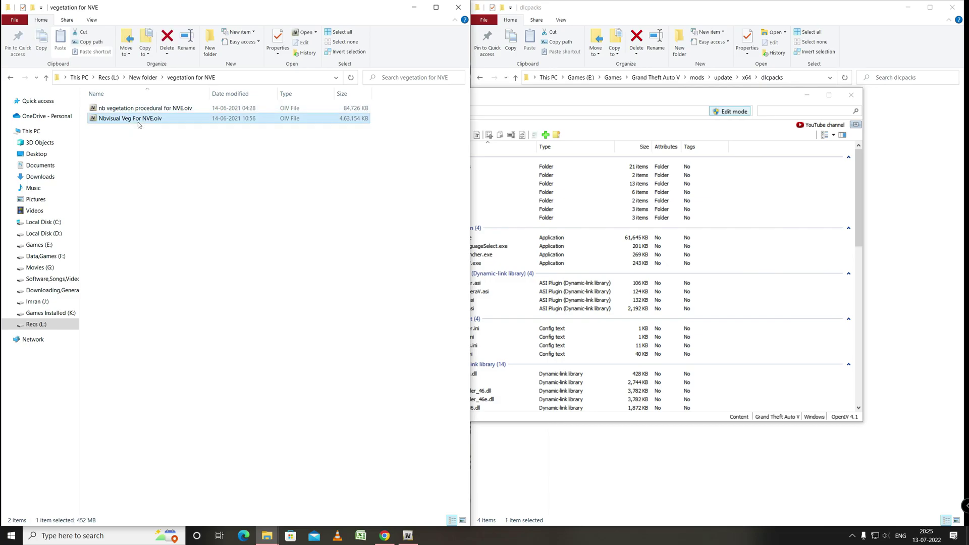
{"action": "left_click", "coordinate": [409, 539]}
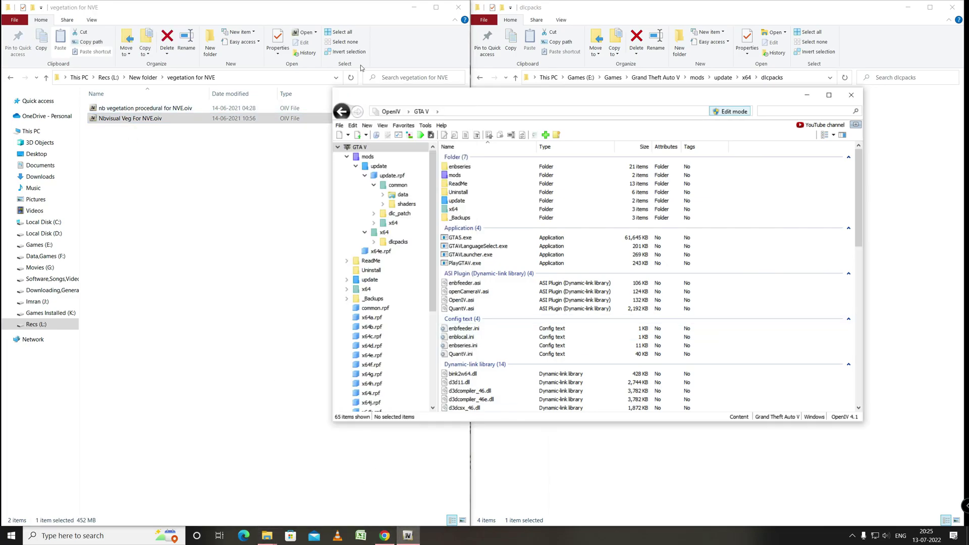
{"action": "left_click_drag", "start_coordinate": [519, 102], "coordinate": [532, 145]}
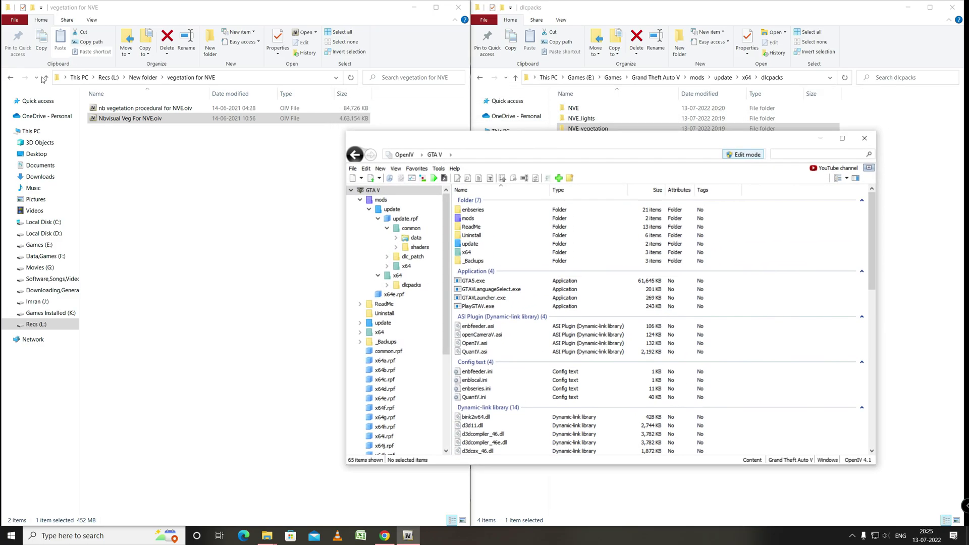
{"action": "left_click_drag", "start_coordinate": [115, 119], "coordinate": [580, 260]}
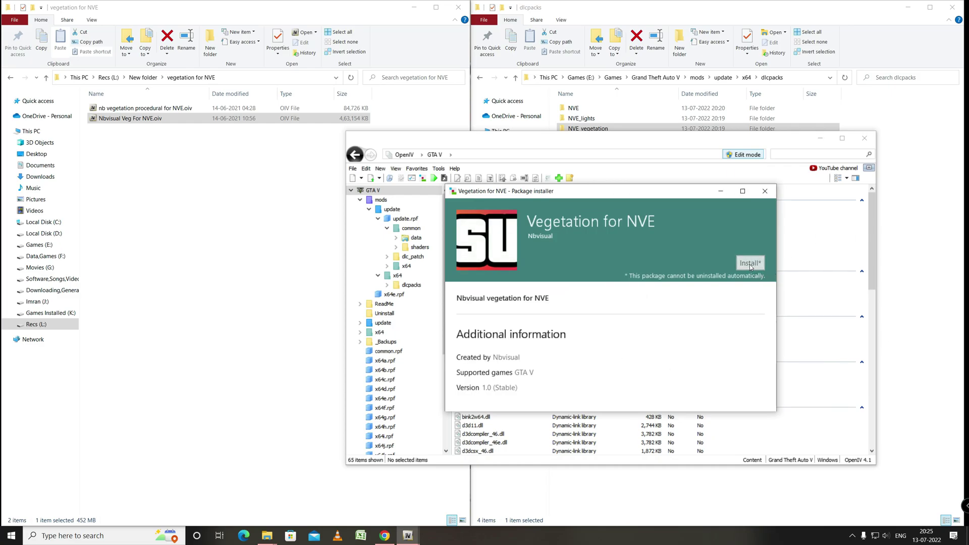
{"action": "left_click", "coordinate": [749, 263]}
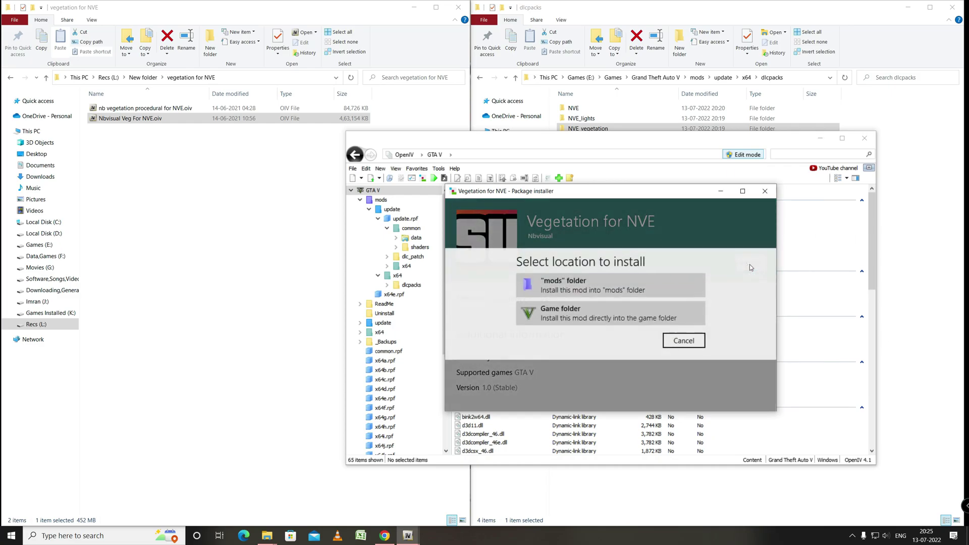
{"action": "left_click", "coordinate": [632, 293]}
{"action": "left_click", "coordinate": [540, 334]}
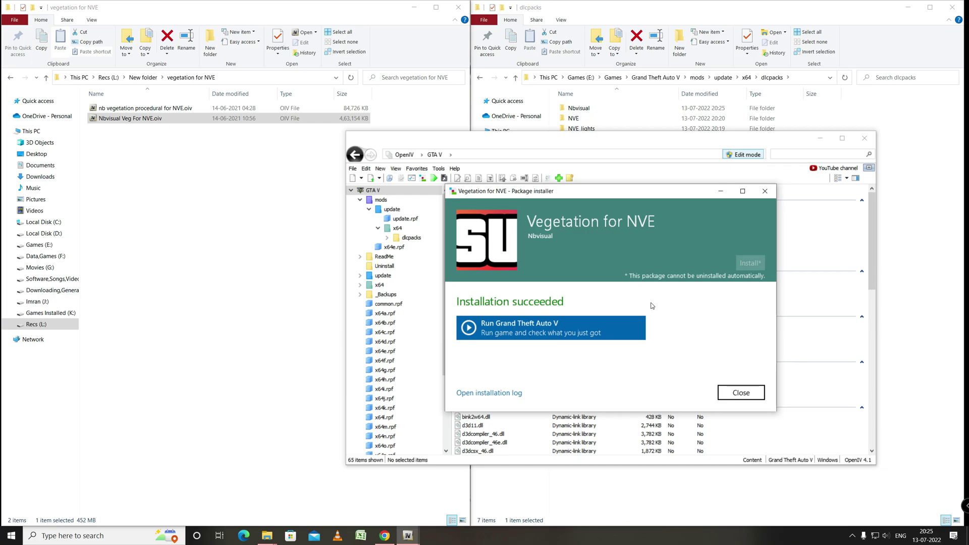
{"action": "left_click", "coordinate": [741, 392]}
Install the nb vegetation procedural for NVE.oiv package into the "mods" folder and close the package installer
{"action": "left_click", "coordinate": [131, 108]}
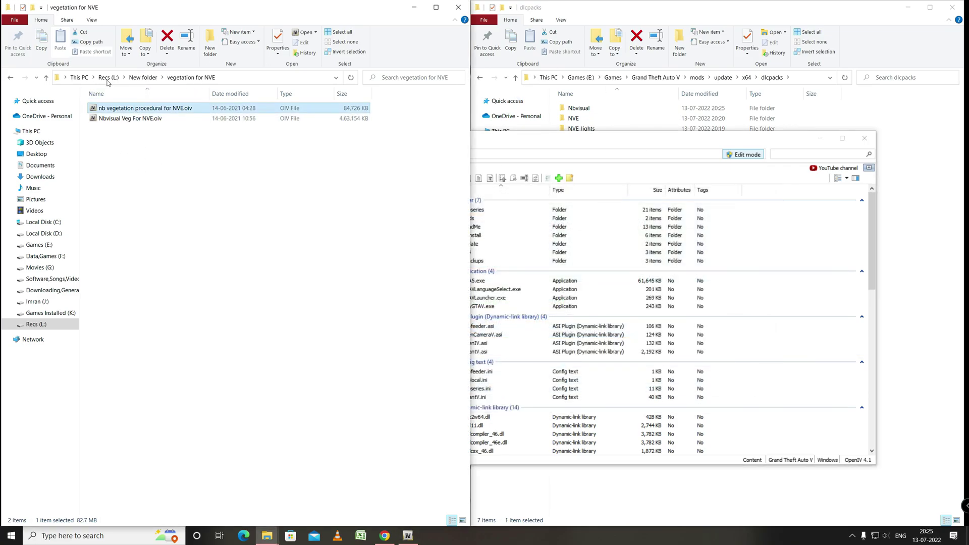
{"action": "left_click_drag", "start_coordinate": [148, 111], "coordinate": [623, 300]}
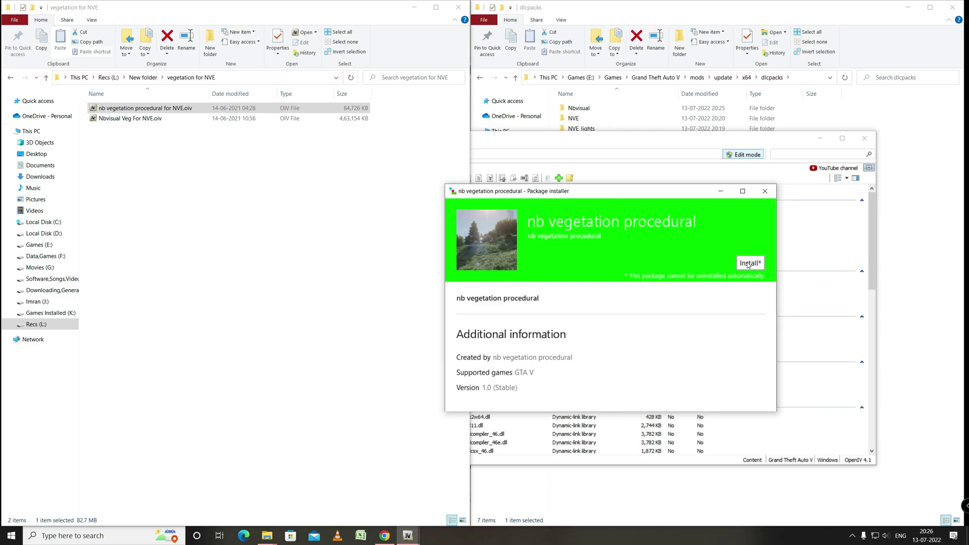
{"action": "left_click", "coordinate": [748, 263]}
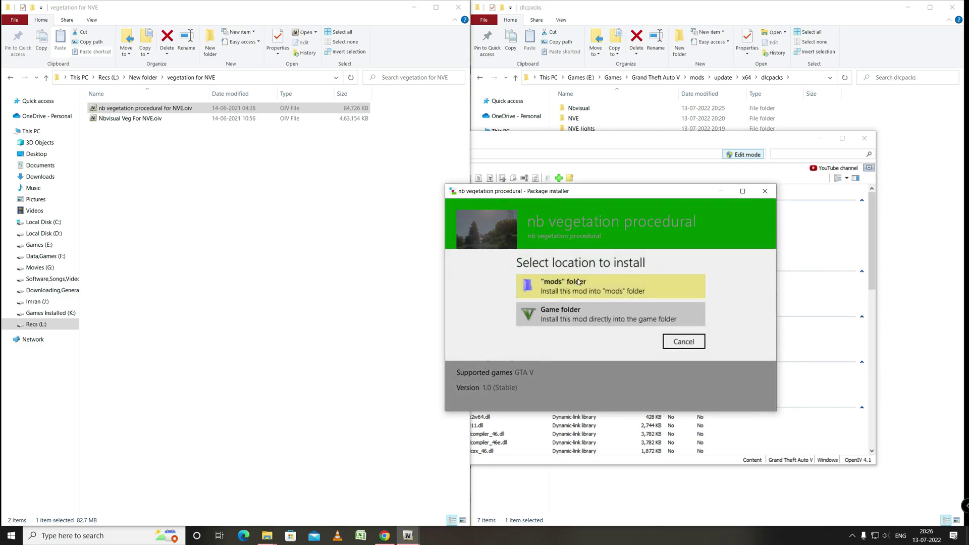
{"action": "left_click", "coordinate": [581, 288]}
{"action": "left_click", "coordinate": [605, 334]}
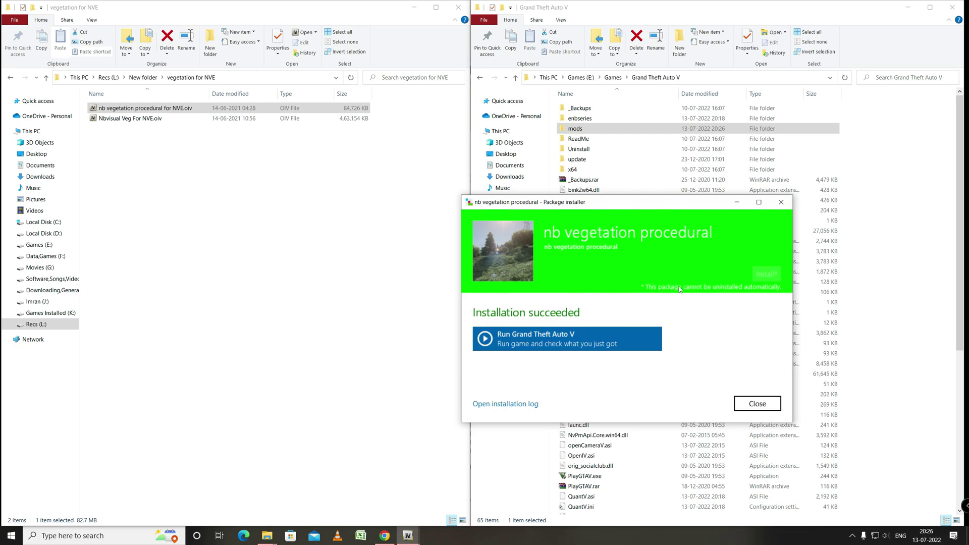
{"action": "left_click", "coordinate": [757, 404]}
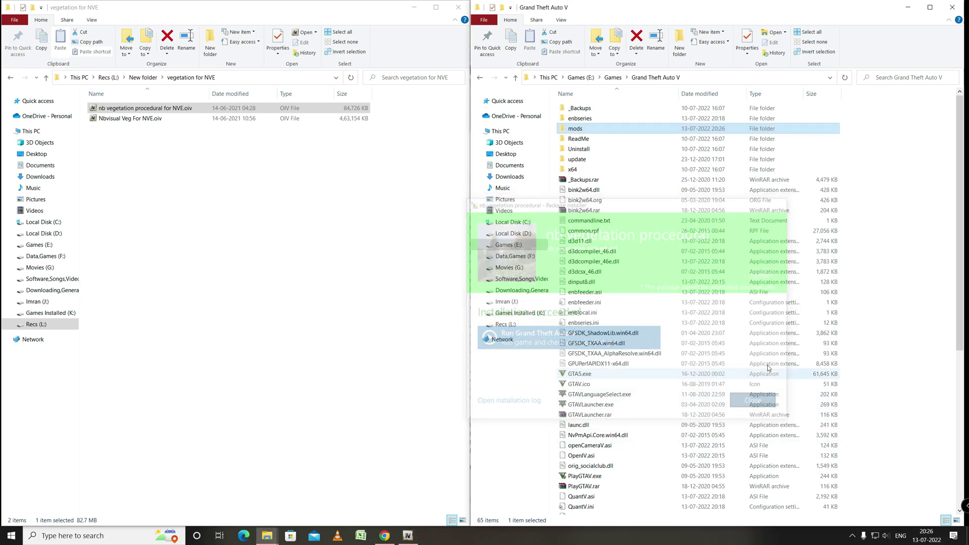
{"action": "left_click", "coordinate": [897, 248]}
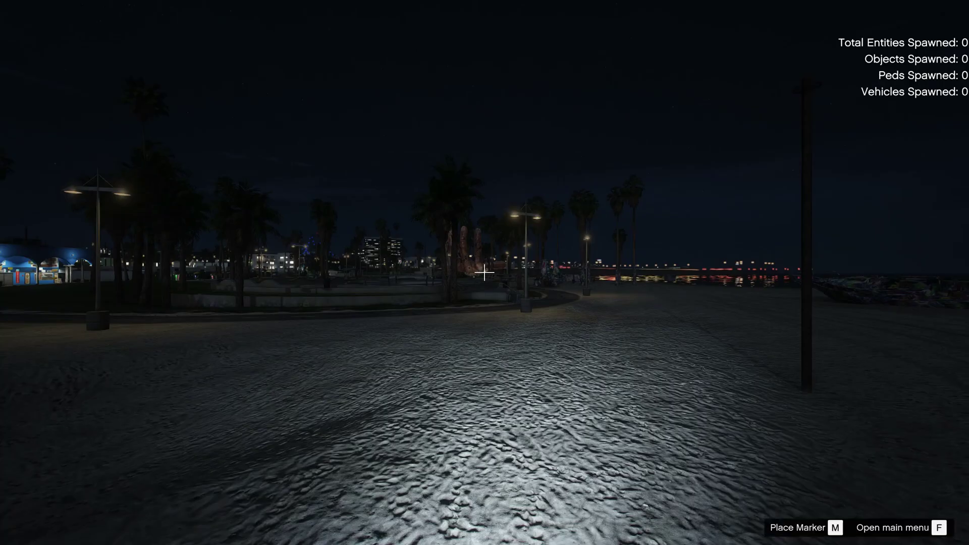
Fly the free camera around the beach skate park and the giant hand sculpture in GTA V to examine the night lighting and vegetation
{"action": "key", "text": "w"}
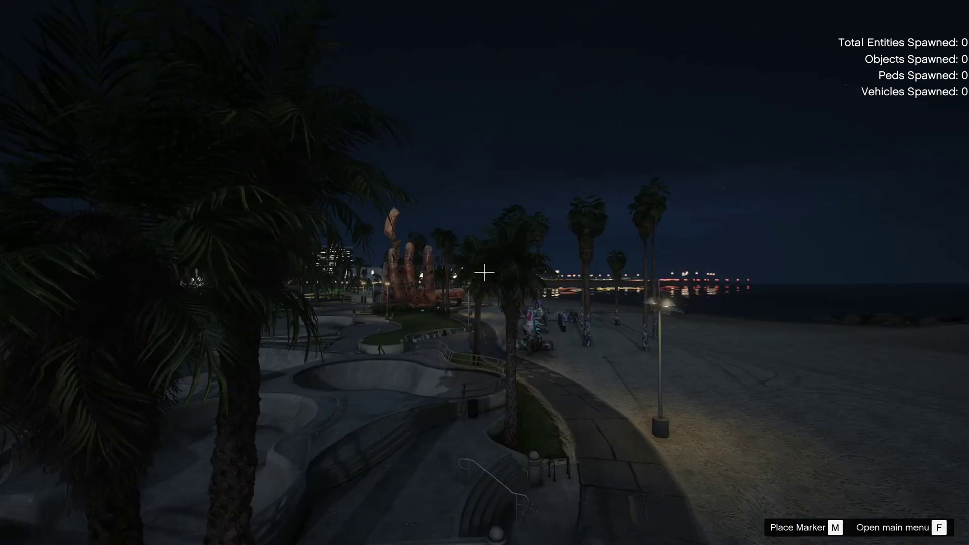
{"action": "key", "text": "d"}
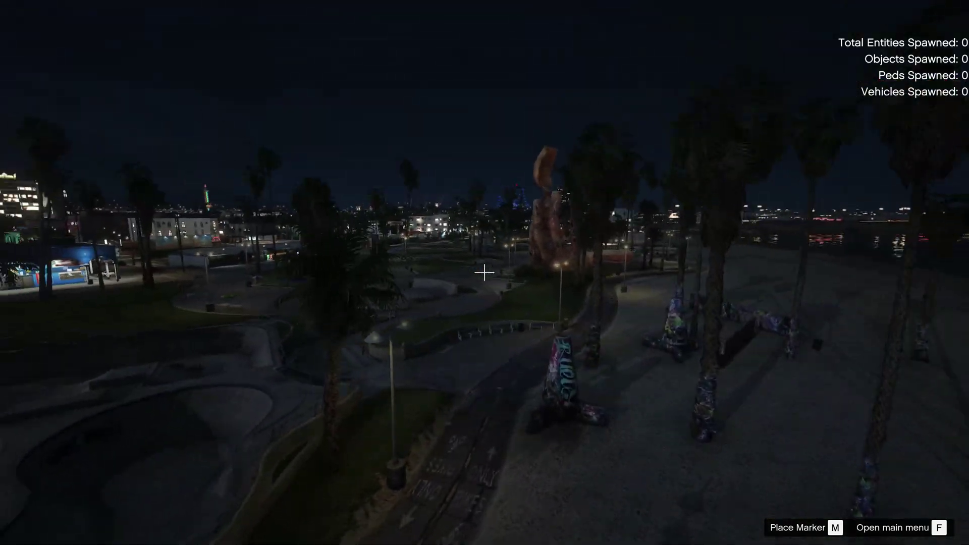
{"action": "key", "text": "w"}
{"action": "key", "text": "d"}
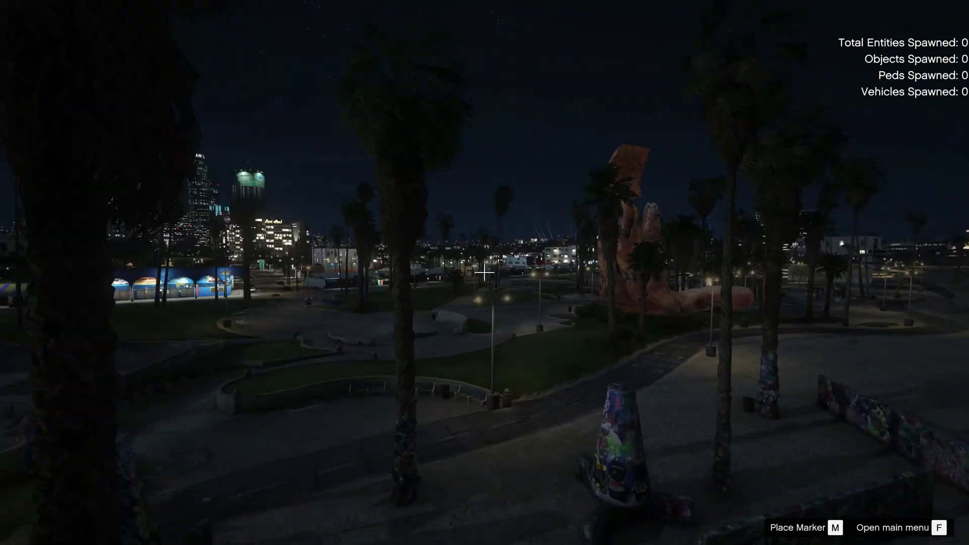
{"action": "key", "text": "w"}
{"action": "key", "text": "d"}
{"action": "key", "text": "w"}
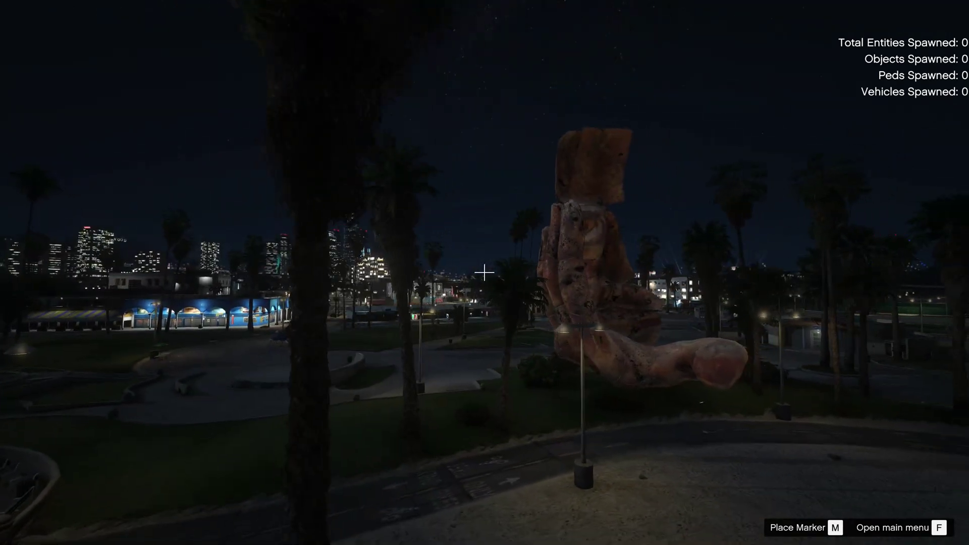
{"action": "key", "text": "d"}
{"action": "key", "text": "w"}
{"action": "key", "text": "s"}
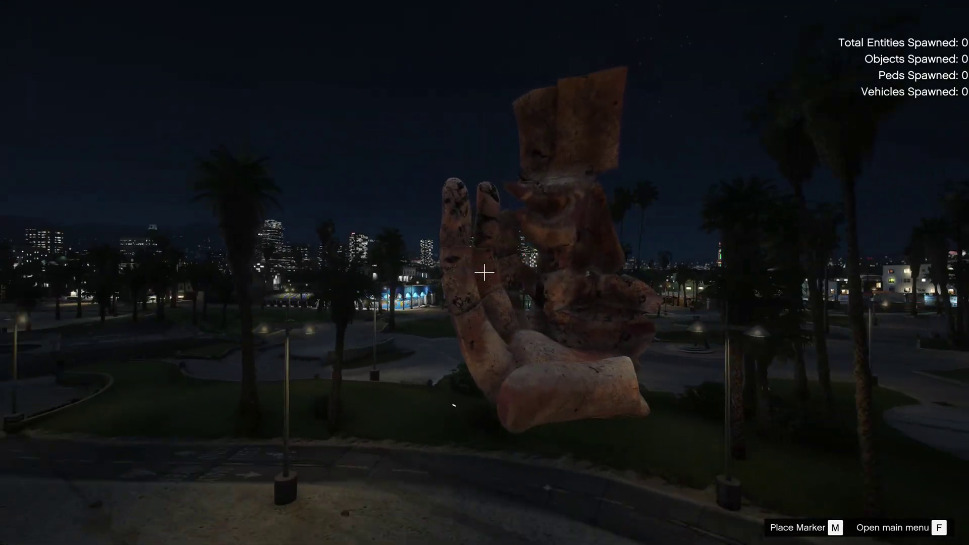
{"action": "key", "text": "a"}
{"action": "key", "text": "w"}
{"action": "key", "text": "d"}
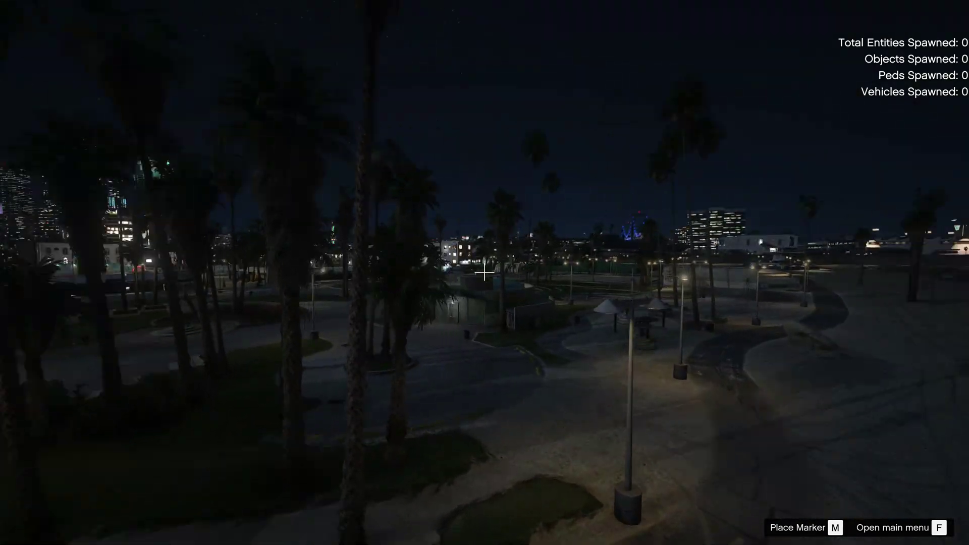
{"action": "key", "text": "w"}
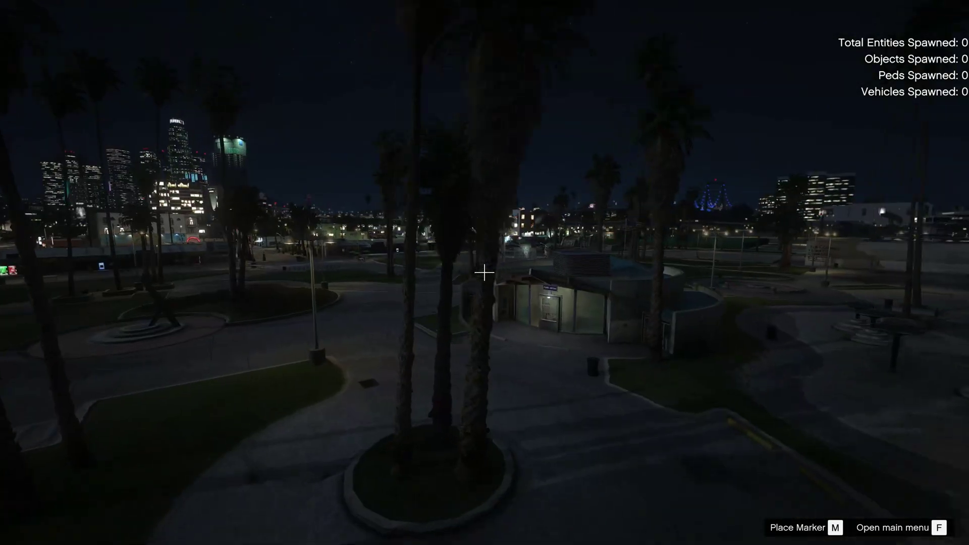
{"action": "key", "text": "a"}
{"action": "key", "text": "s"}
{"action": "key", "text": "d"}
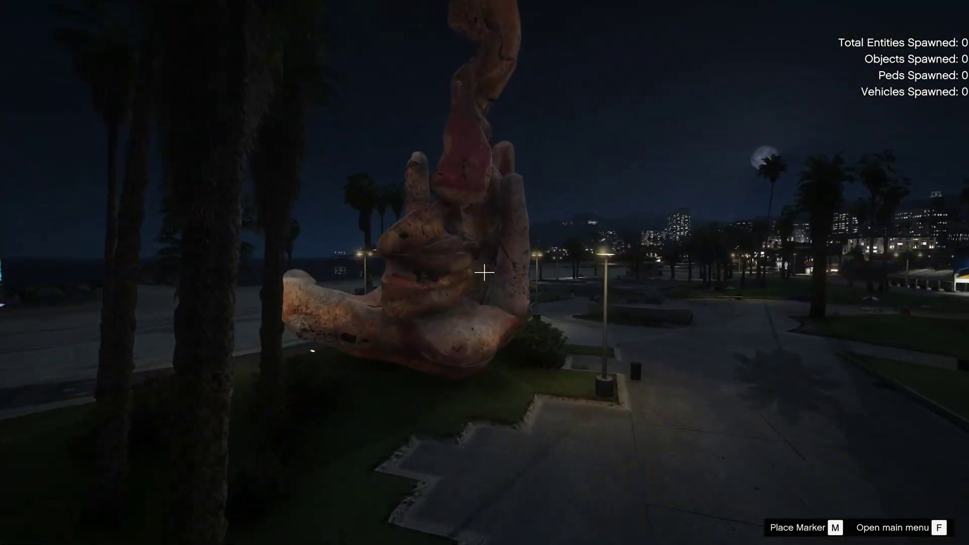
{"action": "key", "text": "s"}
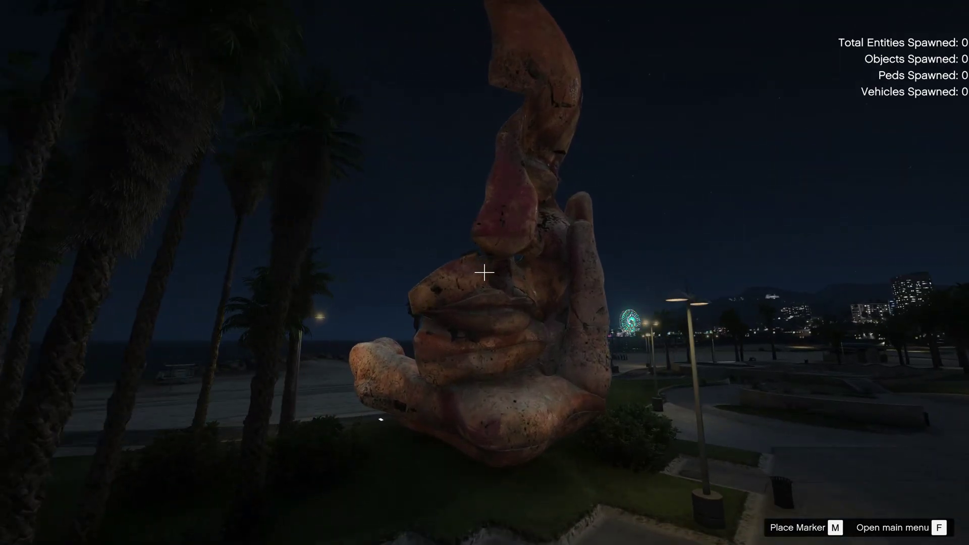
Advance the in-game hour to 18 in Menyoo's time options
{"action": "key", "text": "f"}
{"action": "key", "text": "Down"}
{"action": "key", "text": "Down"}
{"action": "key", "text": "Up"}
{"action": "key", "text": "Up"}
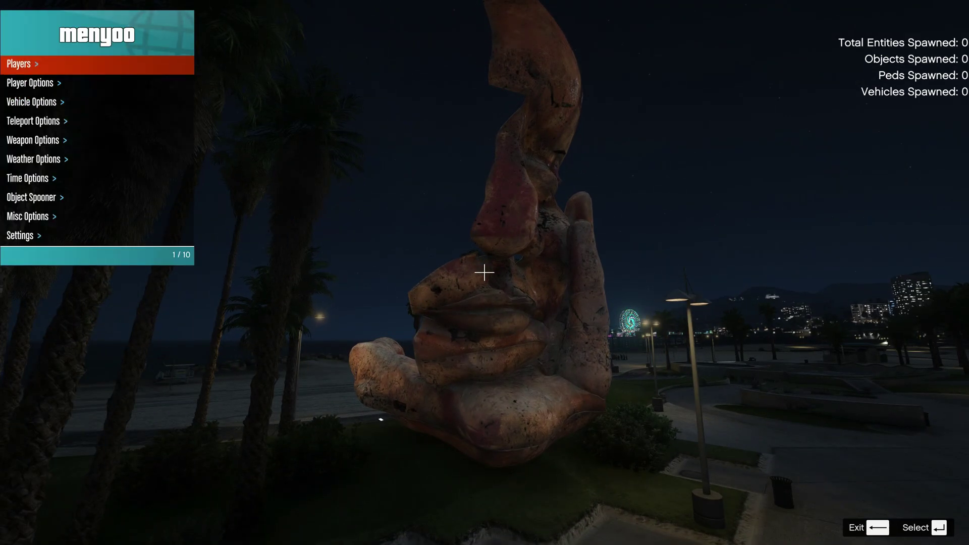
{"action": "key", "text": "Down"}
{"action": "key", "text": "Down"}
{"action": "key", "text": "Down"}
{"action": "key", "text": "Down"}
{"action": "key", "text": "Down"}
{"action": "key", "text": "Down"}
{"action": "key", "text": "KP_Enter"}
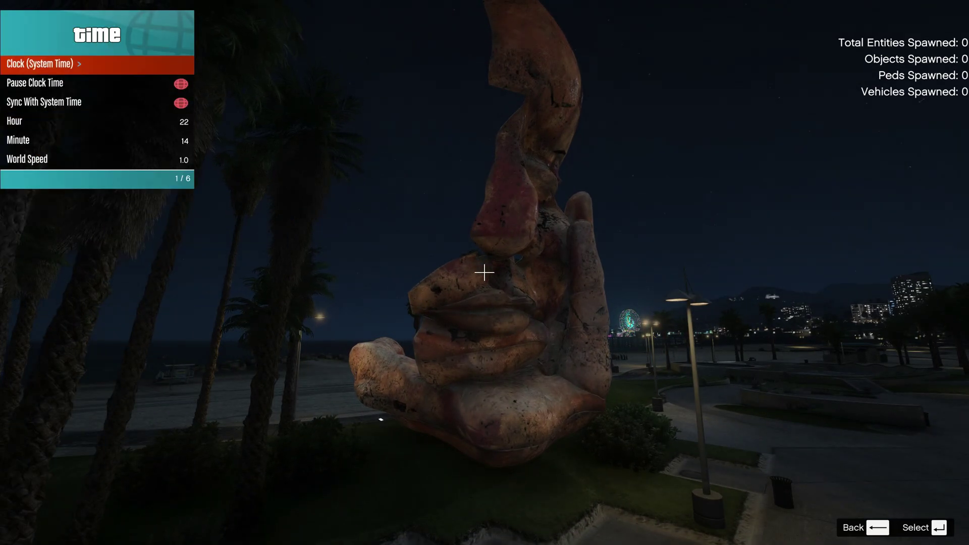
{"action": "key", "text": "Down"}
{"action": "key", "text": "Down"}
{"action": "key", "text": "Down"}
{"action": "key", "text": "Right"}
{"action": "key", "text": "Right"}
{"action": "key", "text": "Right"}
{"action": "key", "text": "Right"}
{"action": "key", "text": "Right"}
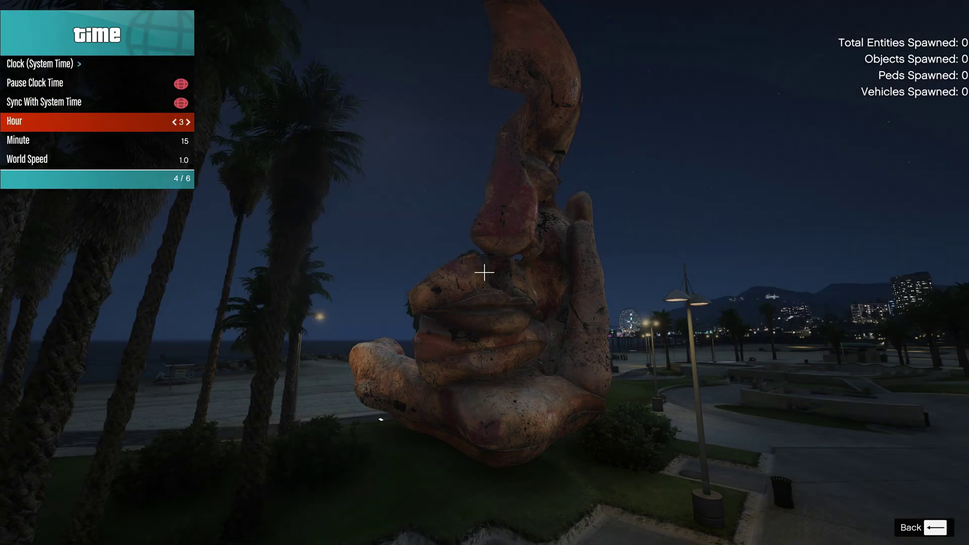
{"action": "key", "text": "Right"}
{"action": "key", "text": "Right"}
{"action": "key", "text": "Right"}
{"action": "key", "text": "Right"}
{"action": "key", "text": "Right"}
{"action": "key", "text": "Right"}
{"action": "key", "text": "Right"}
{"action": "key", "text": "Right"}
{"action": "key", "text": "Right"}
{"action": "key", "text": "Right"}
{"action": "key", "text": "Right"}
{"action": "key", "text": "Right"}
{"action": "key", "text": "Right"}
{"action": "key", "text": "Right"}
{"action": "key", "text": "Right"}
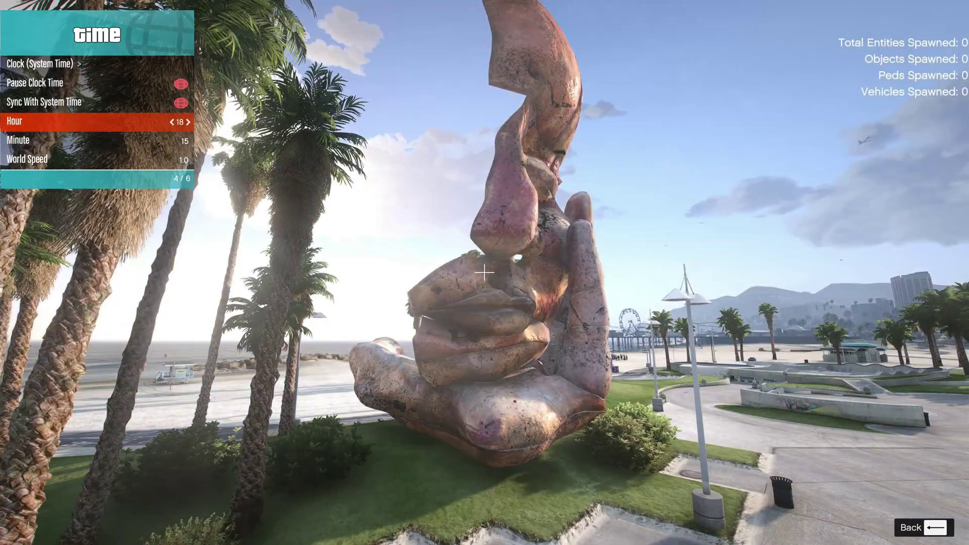
Move the in-game hour back to an earlier time of day
{"action": "key", "text": "Left"}
{"action": "key", "text": "Left"}
{"action": "key", "text": "Left"}
{"action": "key", "text": "Left"}
{"action": "key", "text": "Left"}
{"action": "key", "text": "Left"}
{"action": "key", "text": "Left"}
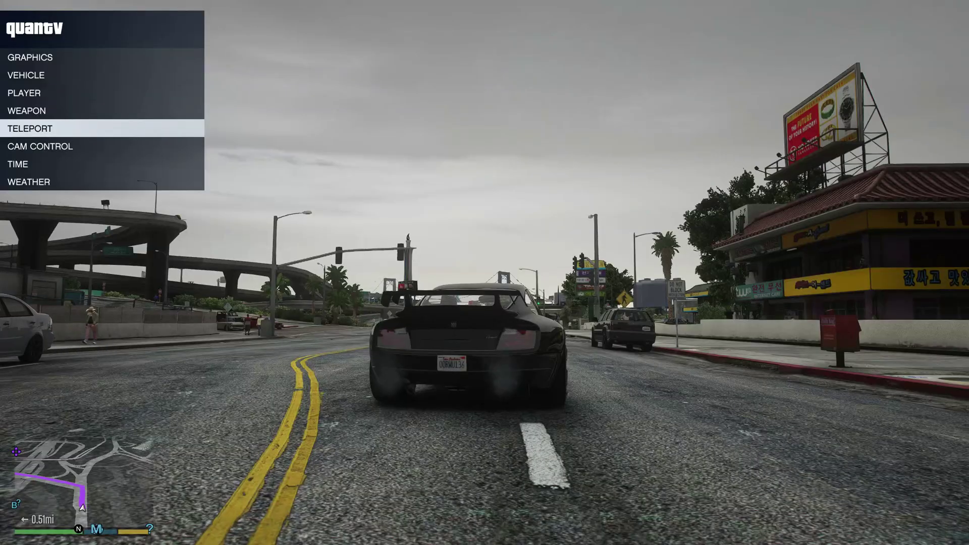
Set the weather to CLEAR in the QuantV weather options
{"action": "key", "text": "Down"}
{"action": "key", "text": "Down"}
{"action": "key", "text": "Return"}
{"action": "key", "text": "Down"}
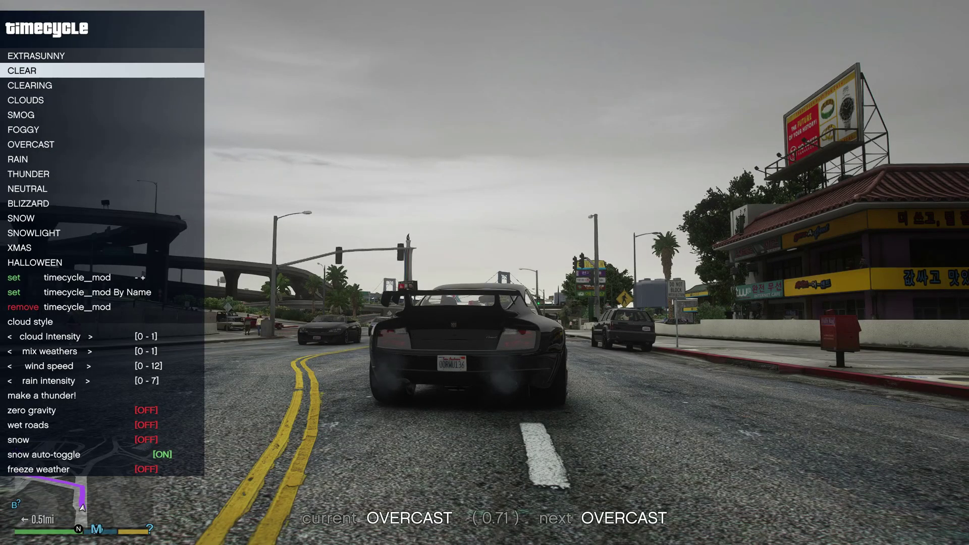
{"action": "key", "text": "Return"}
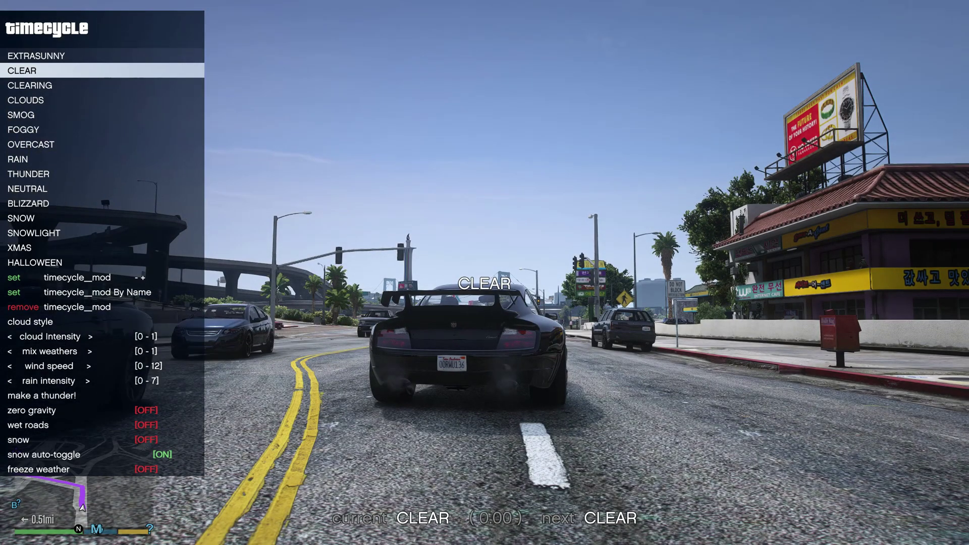
Switch the weather to CLEARING and then to CLOUDS to compare the look of the street scene
{"action": "key", "text": "Down"}
{"action": "key", "text": "Return"}
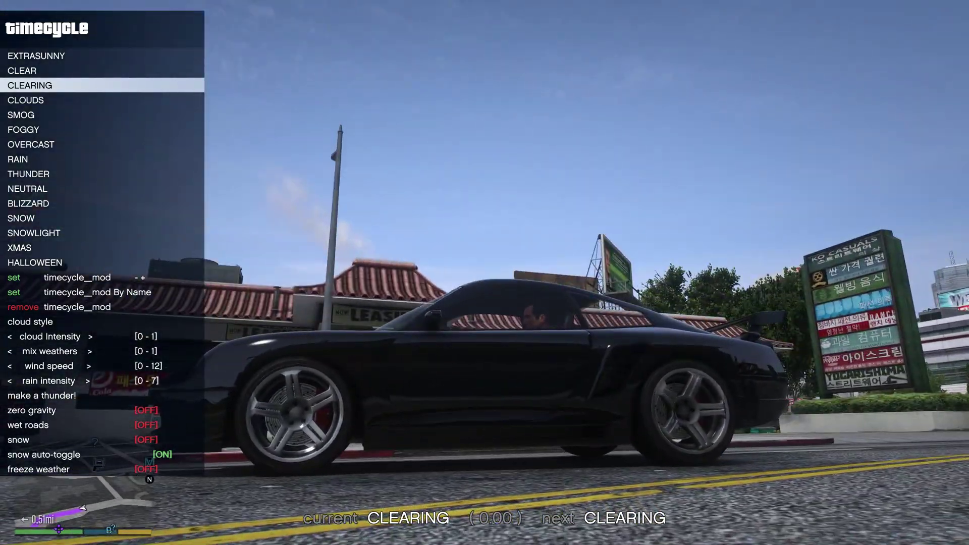
{"action": "key", "text": "Down"}
{"action": "key", "text": "Return"}
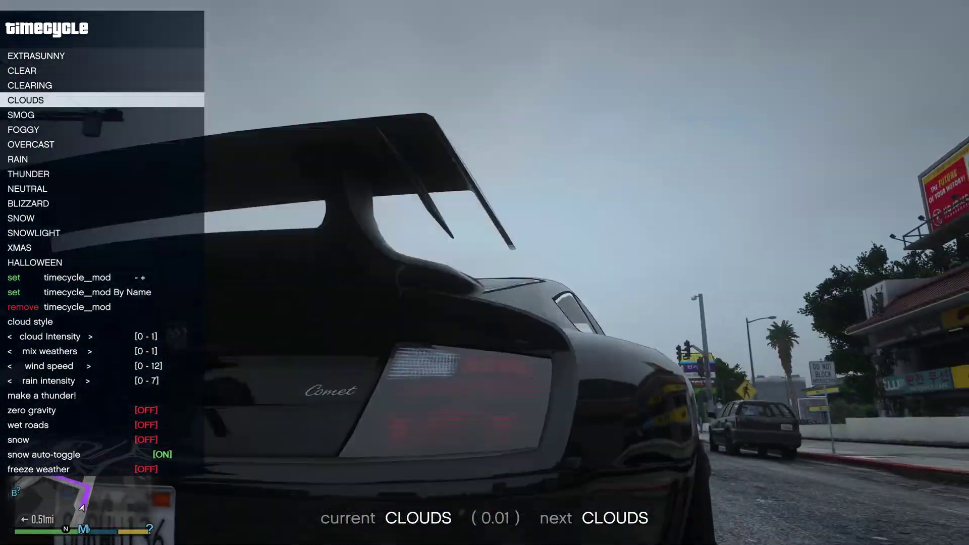
Set the weather to SMOG and enable Menyoo's Object Spooner free camera
{"action": "key", "text": "Down"}
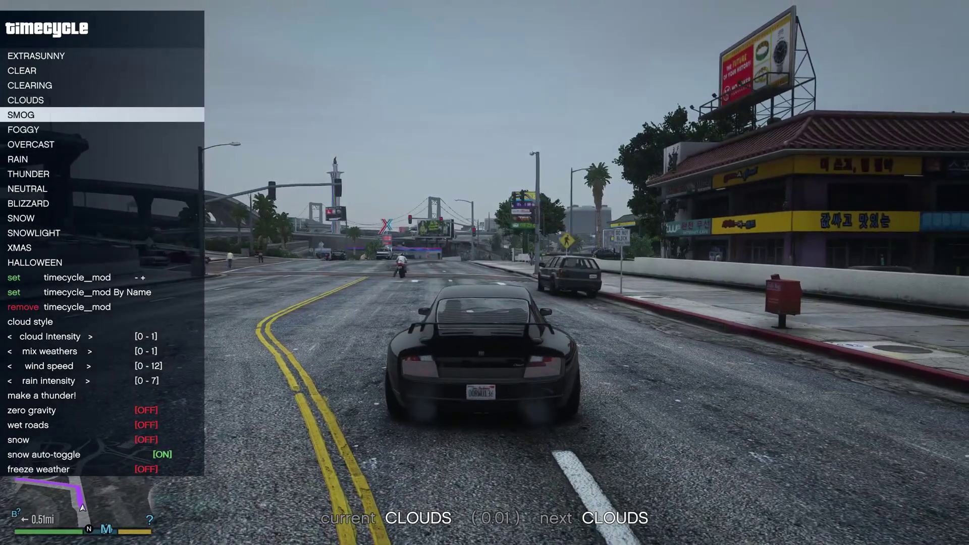
{"action": "key", "text": "Return"}
{"action": "key", "text": "F7"}
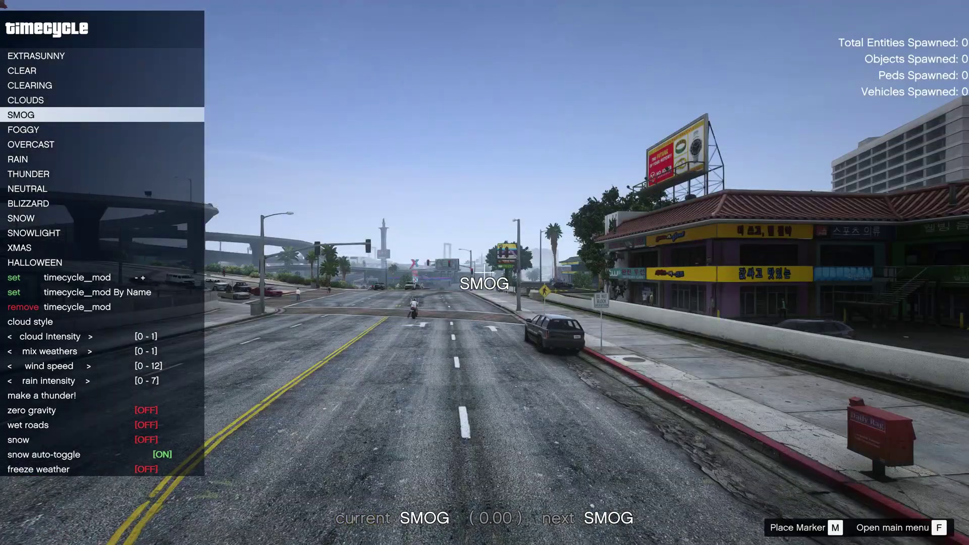